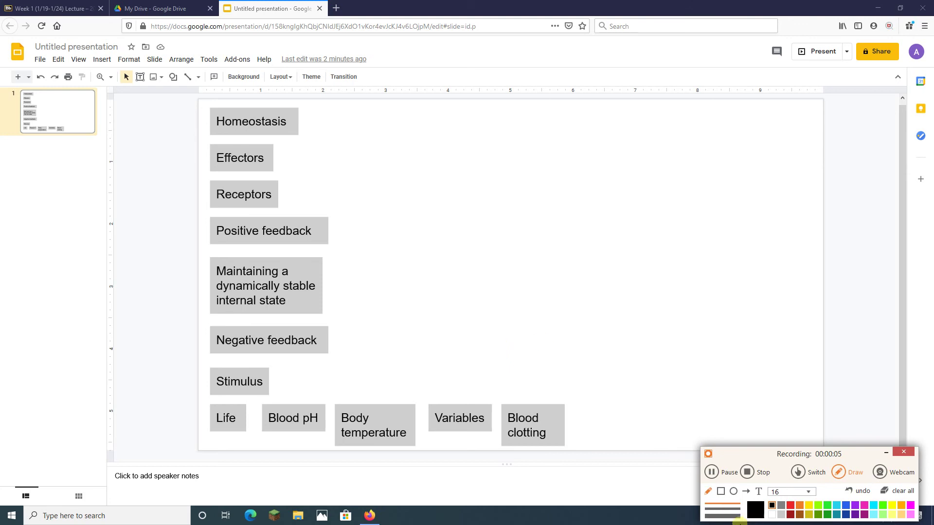
Step: Handwrite 'Concept Maps' in the thickest red ink to the right of the grey term boxes
click(726, 517)
click(790, 506)
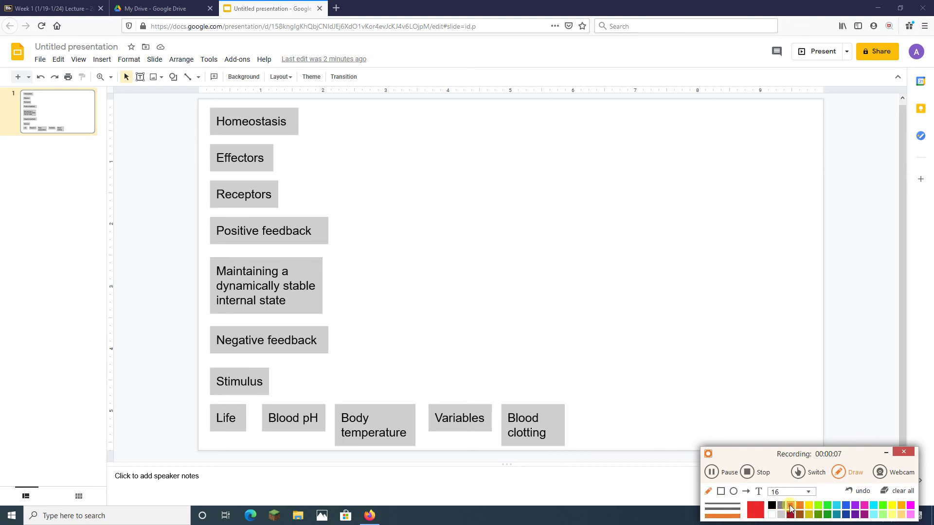
mouse_move(452, 171)
mouse_down()
mouse_move(457, 211)
mouse_move(513, 202)
mouse_move(529, 210)
mouse_move(519, 204)
mouse_move(525, 222)
mouse_move(584, 203)
mouse_move(658, 203)
mouse_move(665, 227)
mouse_move(670, 203)
mouse_move(694, 202)
mouse_move(679, 217)
mouse_up()
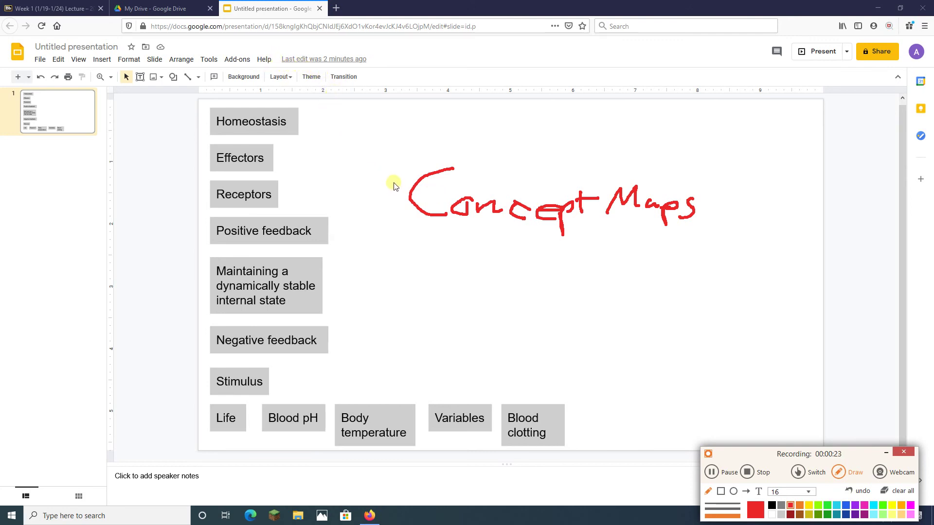
Step: Draw red arrows pointing at Homeostasis, Effectors and Positive feedback
drag(368, 119, 321, 127)
mouse_move(337, 160)
mouse_down()
mouse_move(302, 156)
mouse_move(304, 192)
mouse_move(294, 193)
mouse_move(305, 194)
mouse_up()
mouse_move(381, 223)
mouse_down()
mouse_move(343, 229)
mouse_move(363, 233)
mouse_up()
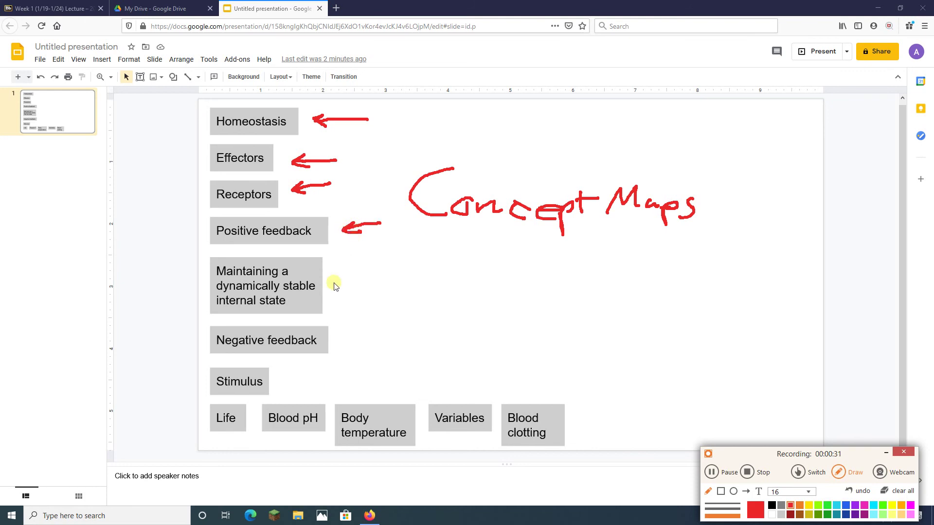
Step: Put red dots on Negative feedback, Blood clotting and the other term boxes, and mark the Concept heading
click(317, 342)
click(283, 426)
click(391, 423)
click(465, 428)
click(550, 427)
mouse_move(403, 228)
mouse_down()
mouse_move(699, 228)
mouse_move(728, 173)
mouse_move(647, 155)
mouse_move(395, 147)
mouse_move(394, 203)
mouse_move(406, 228)
mouse_up()
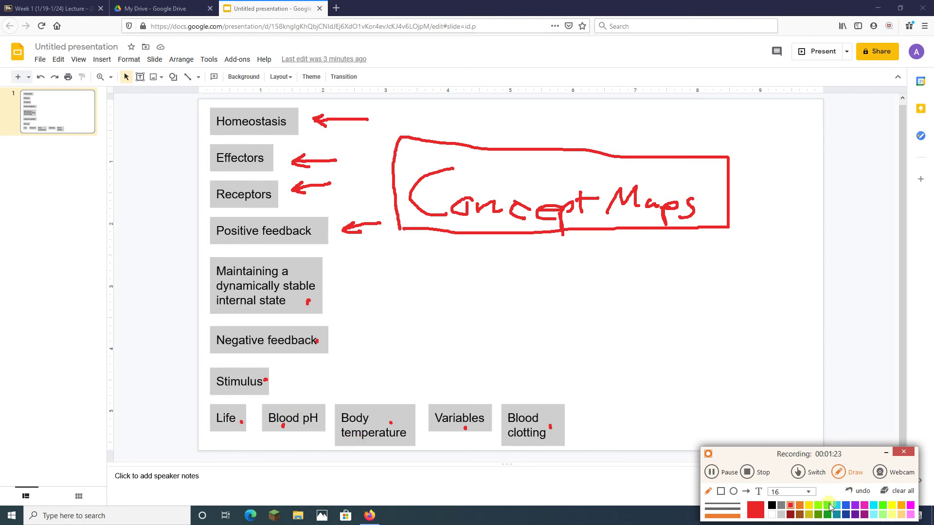
Step: Handwrite 'Definitions' in red ink below the Concept Maps heading
mouse_move(444, 275)
mouse_down()
mouse_move(440, 301)
mouse_move(429, 271)
mouse_move(488, 305)
mouse_move(499, 271)
mouse_move(489, 296)
mouse_move(513, 289)
mouse_move(517, 300)
mouse_move(540, 296)
mouse_move(556, 309)
mouse_move(580, 292)
mouse_up()
click(548, 288)
mouse_move(573, 297)
mouse_down()
mouse_move(588, 312)
mouse_move(622, 312)
mouse_move(619, 323)
mouse_up()
click(581, 295)
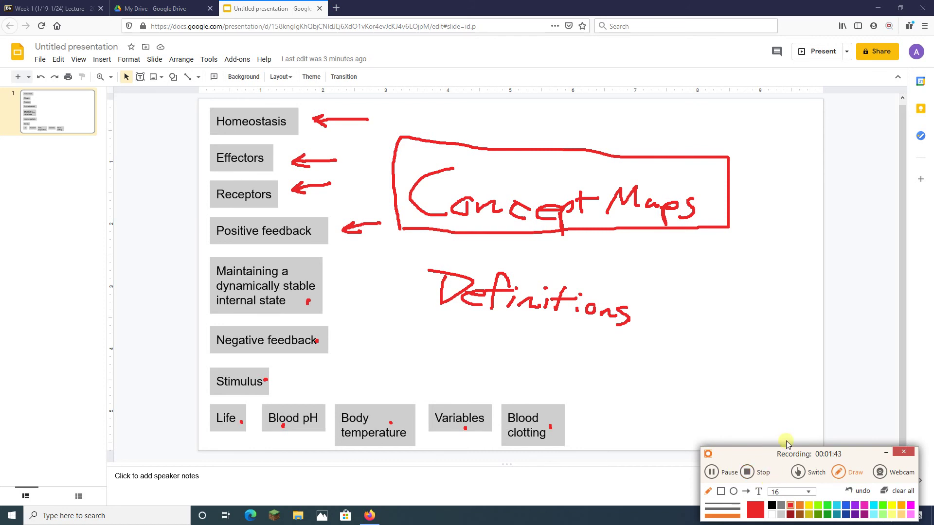
key(XF86AudioLowerVolume)
Step: Clear all red ink, leave annotation mode, and place Life and Homeostasis side by side at the top
click(902, 494)
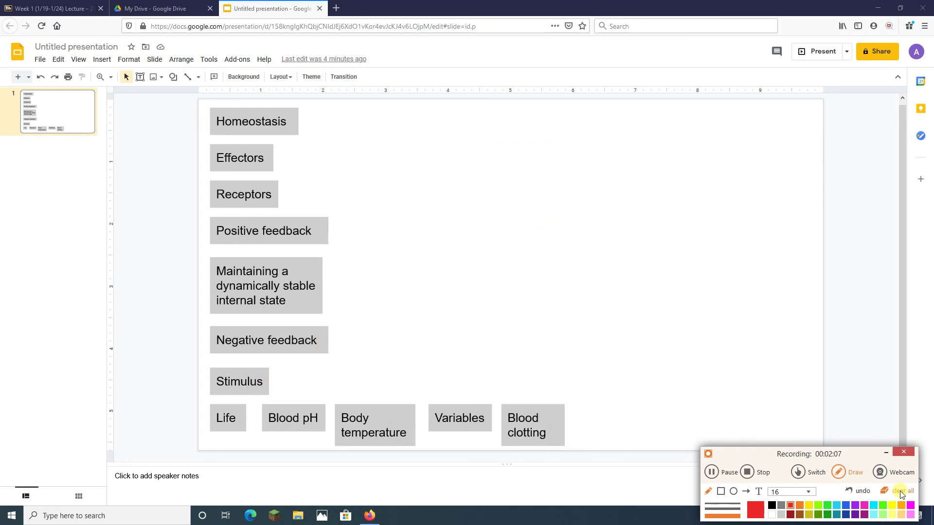
click(817, 474)
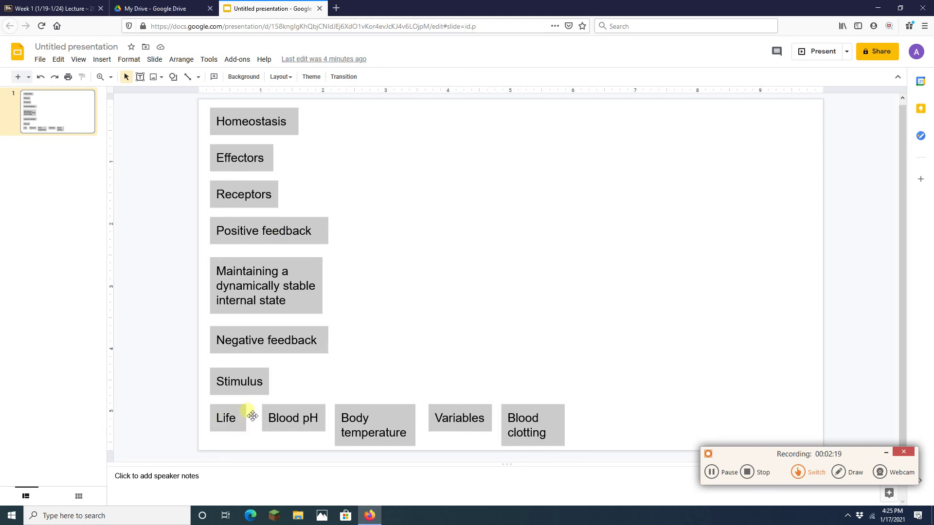
drag(253, 416, 362, 131)
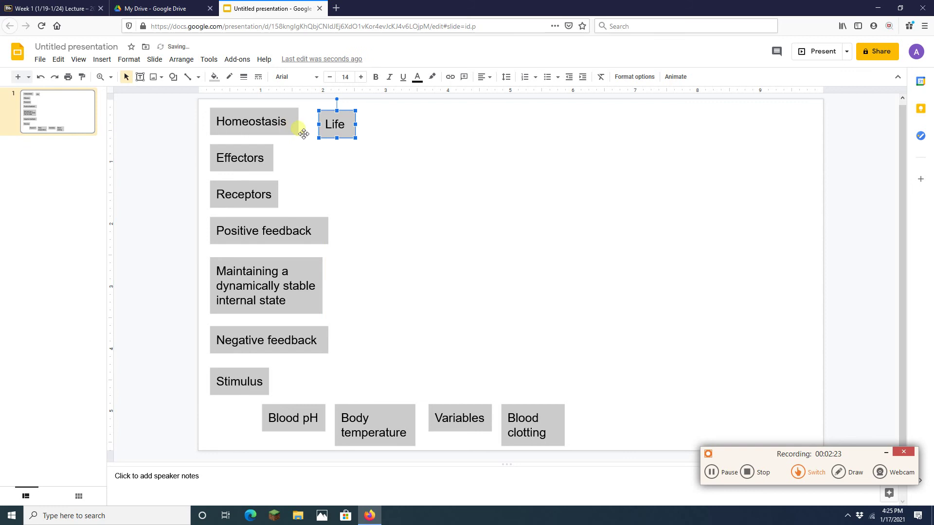
drag(303, 134, 525, 142)
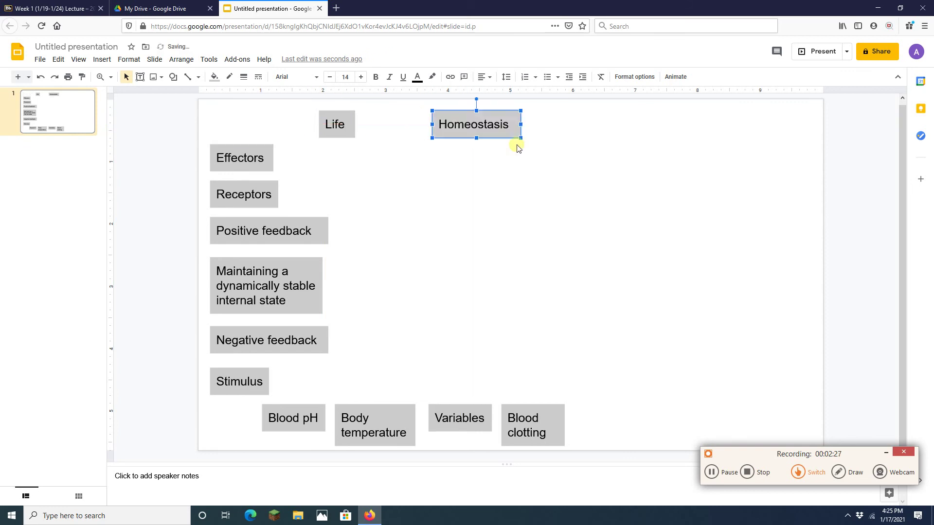
Step: Draw an arrow from Life to Homeostasis
click(199, 78)
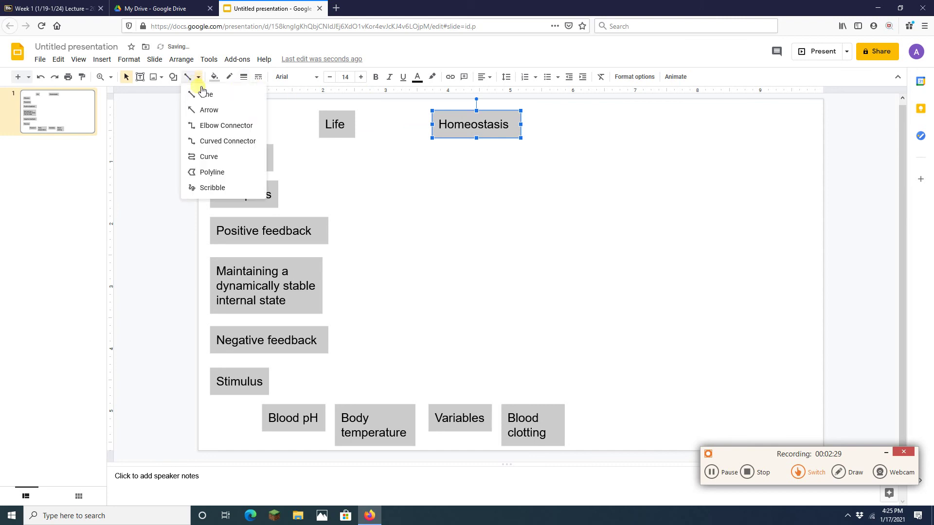
click(204, 109)
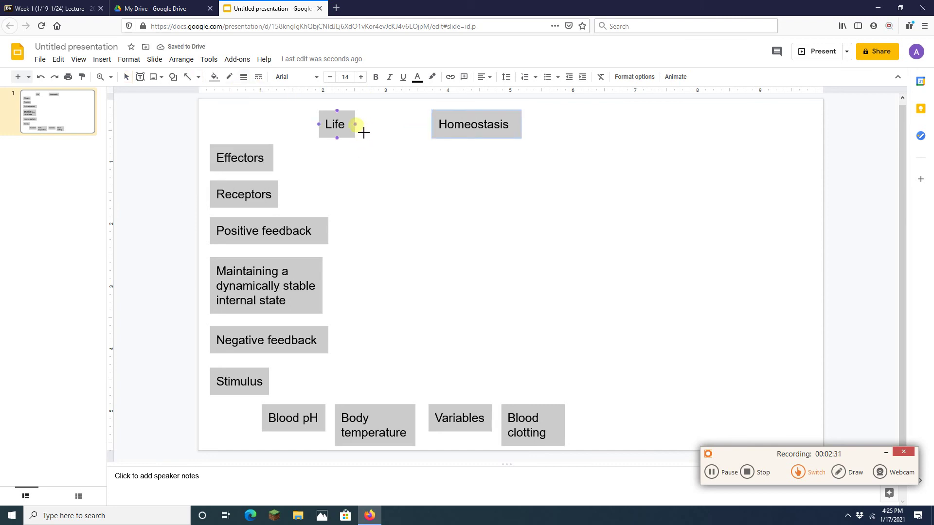
drag(364, 133, 438, 126)
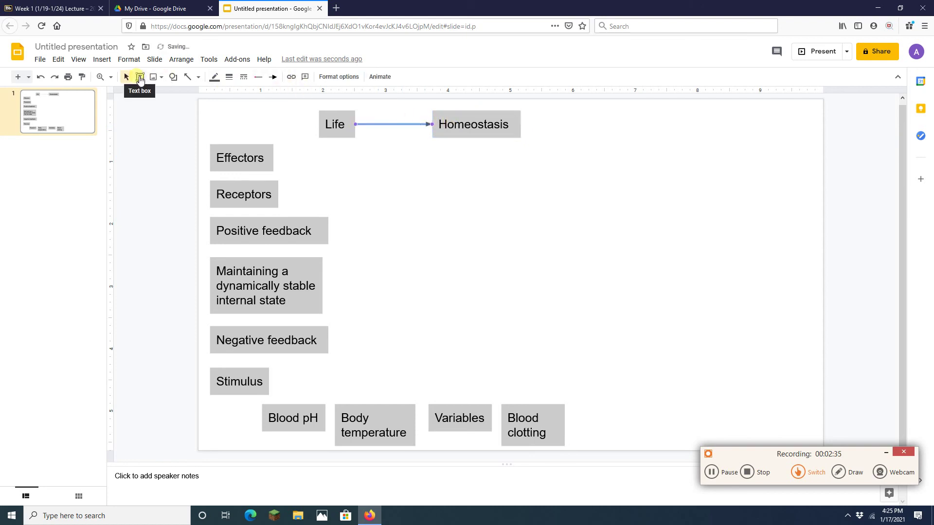
Step: Add a text box between Life and Homeostasis and shrink its font to size 10
click(140, 78)
drag(370, 123, 434, 129)
text(de)
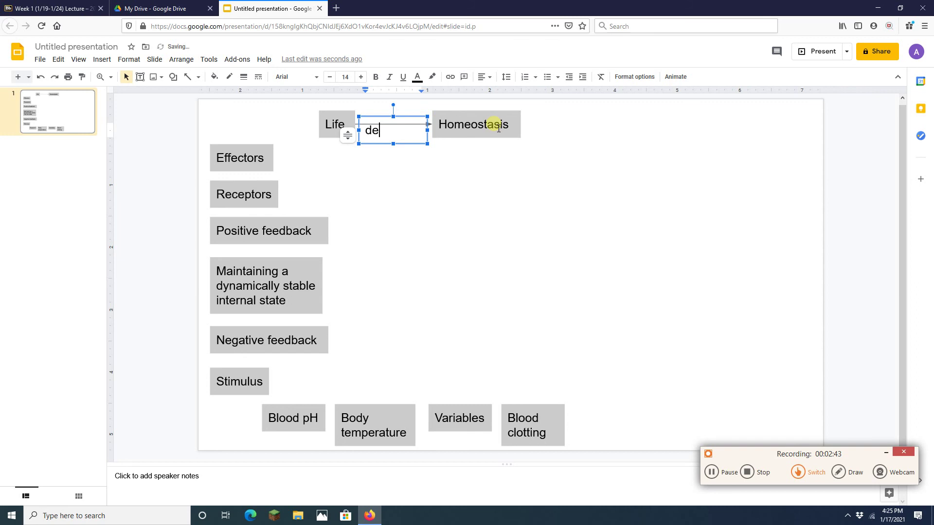
click(410, 117)
click(329, 77)
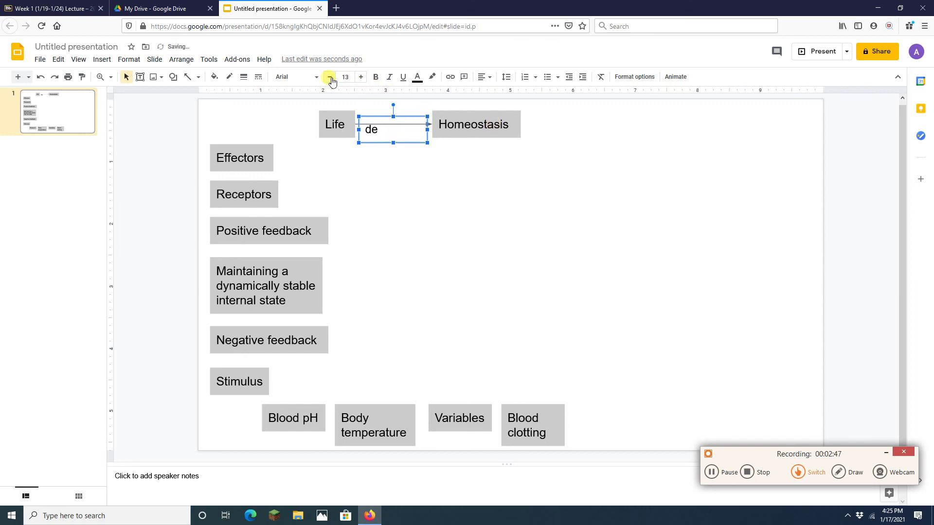
click(329, 77)
click(330, 77)
click(330, 77)
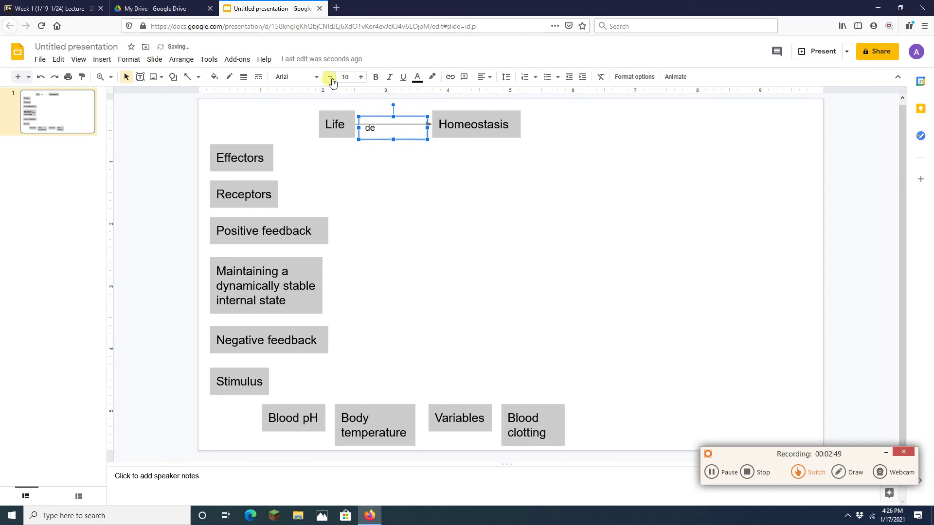
Step: Complete the label text 'Depends on' and move it just above the arrow
click(379, 131)
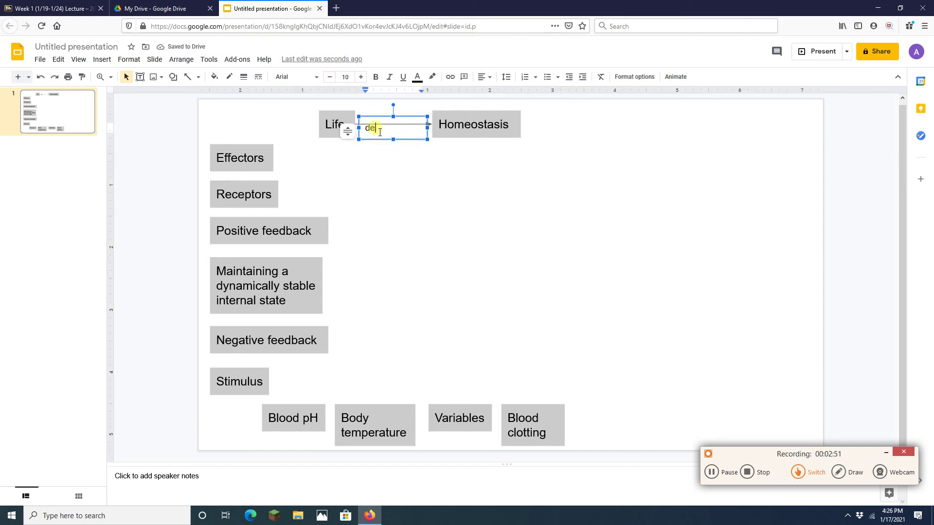
text(pends on)
click(423, 121)
drag(424, 122, 417, 112)
click(466, 181)
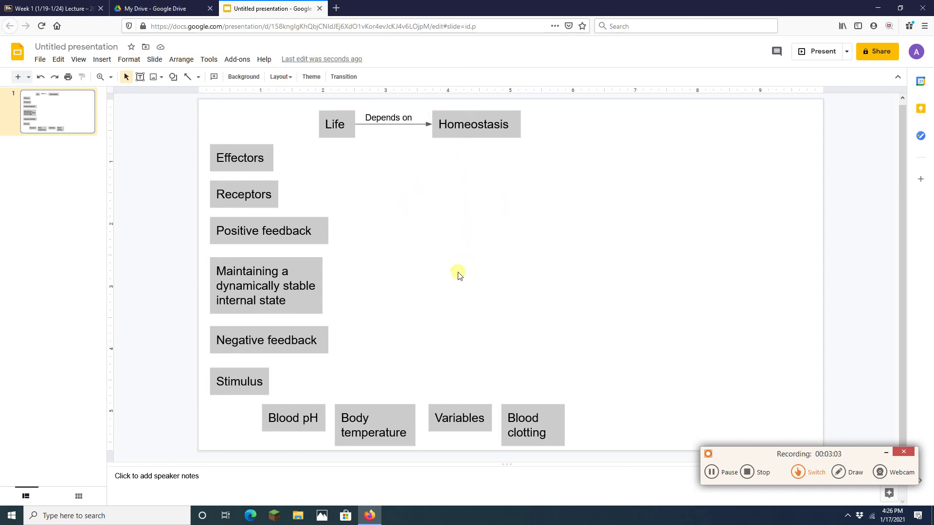
Step: Move the Maintaining box to the top right and duplicate the Depends on label into the next gap
drag(324, 276, 714, 126)
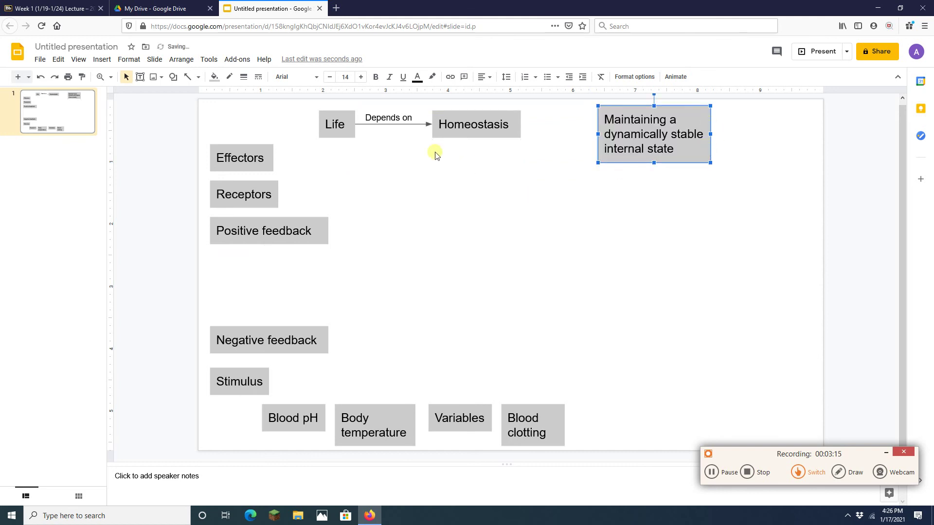
click(396, 121)
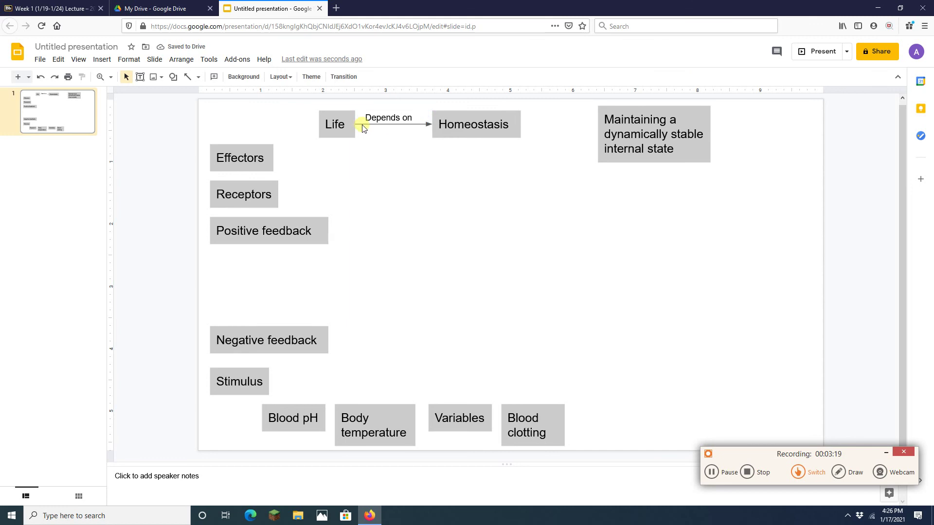
click(405, 128)
click(430, 126)
click(428, 125)
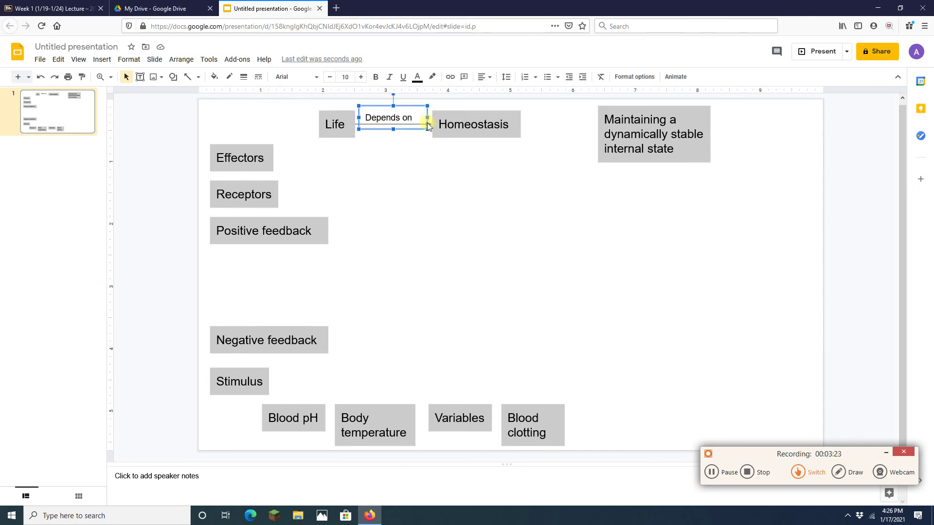
key(ctrl+d)
key(Right)
key(Right)
key(Right)
key(Right)
key(Right)
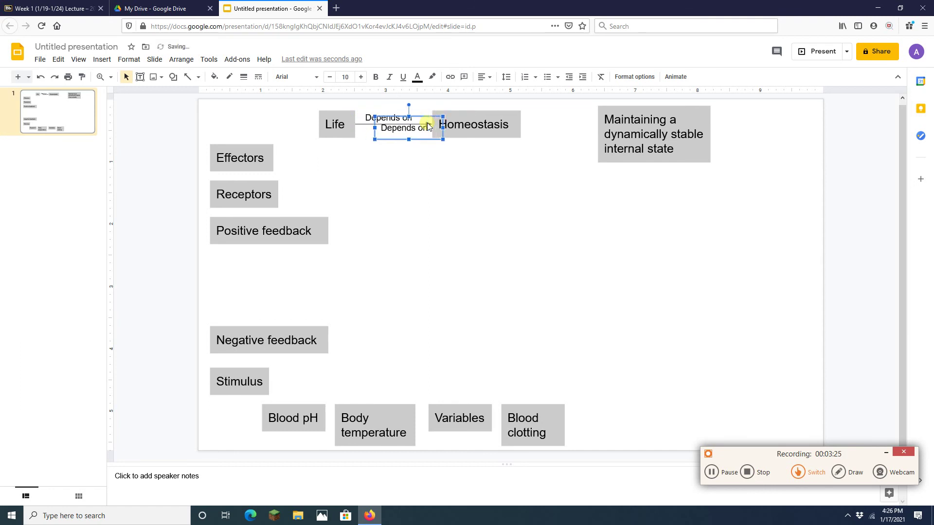
key(Right)
key(Right)
key(Right)
key(Right)
key(Right)
key(Right)
key(Right)
key(Right)
key(Right)
key(Right)
key(Right)
key(Right)
key(Right)
key(Right)
key(Right)
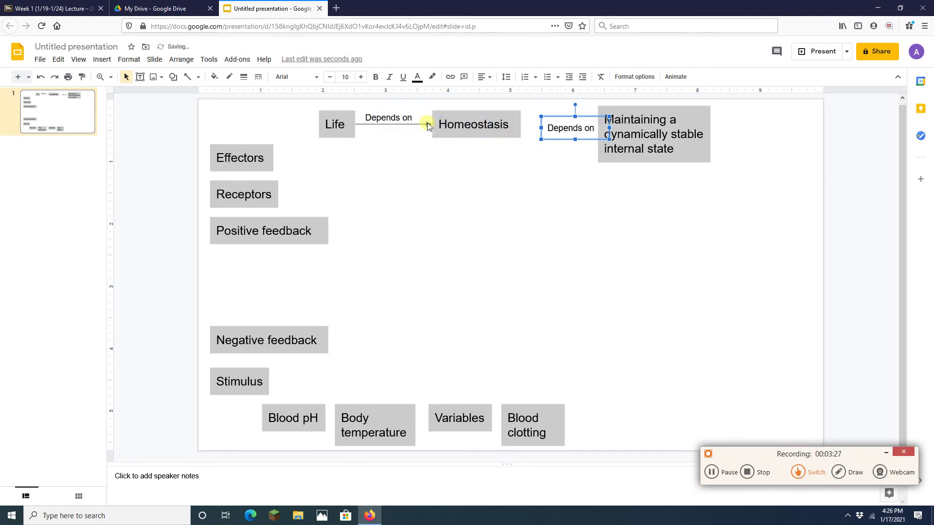
key(Left)
key(Left)
key(Left)
key(Up)
key(Up)
key(Up)
key(Up)
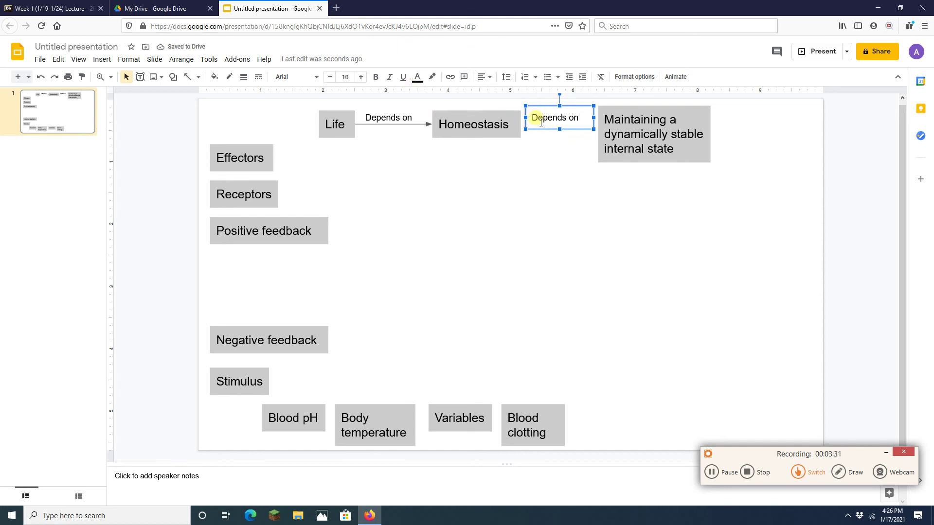
key(Right)
Step: Retype the copy as 'Is defined as' and draw an arrow from Homeostasis to the Maintaining box
drag(535, 120, 578, 122)
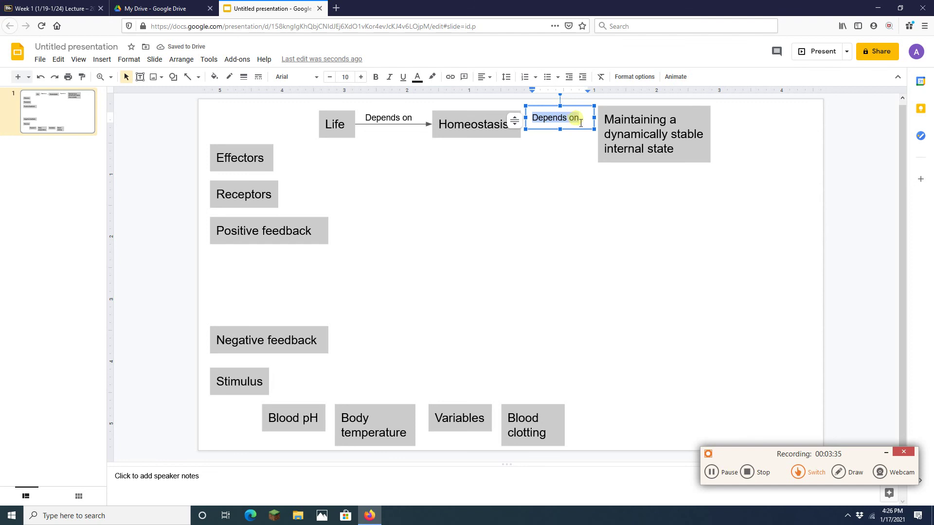
text(id)
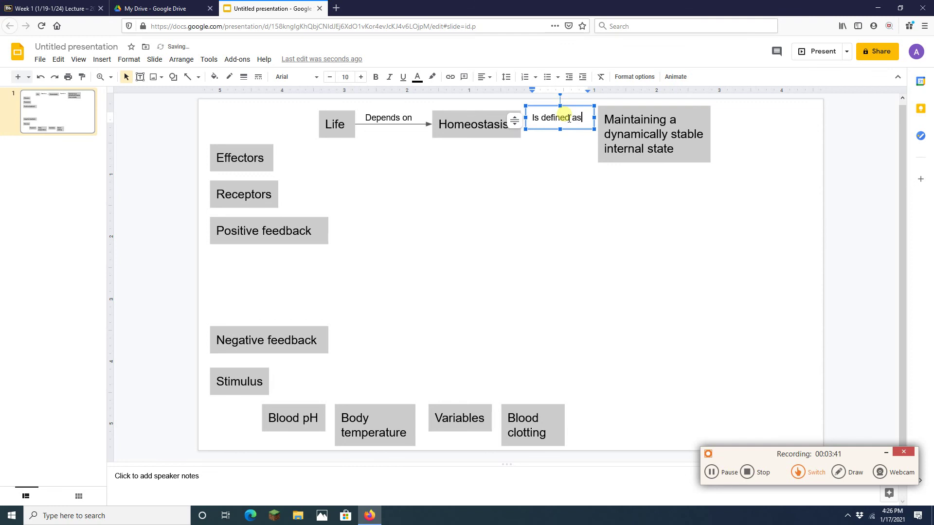
click(396, 180)
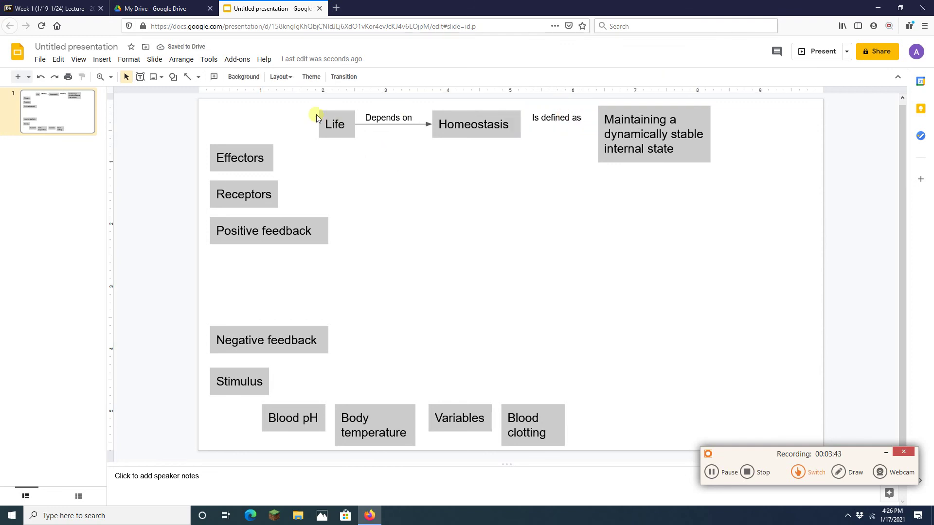
click(190, 79)
drag(529, 138, 605, 137)
click(651, 206)
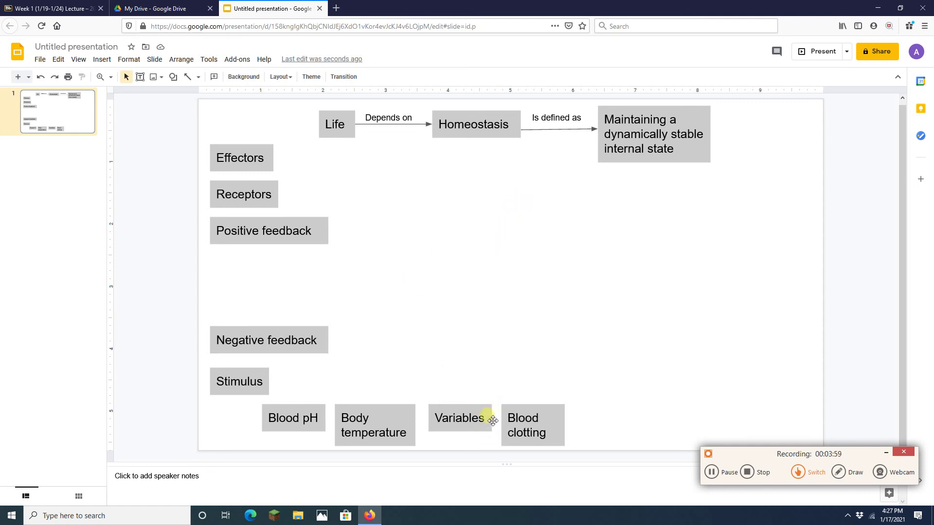
Step: Move Variables below the Maintaining box and draw a line down to it
drag(495, 419, 731, 206)
click(188, 78)
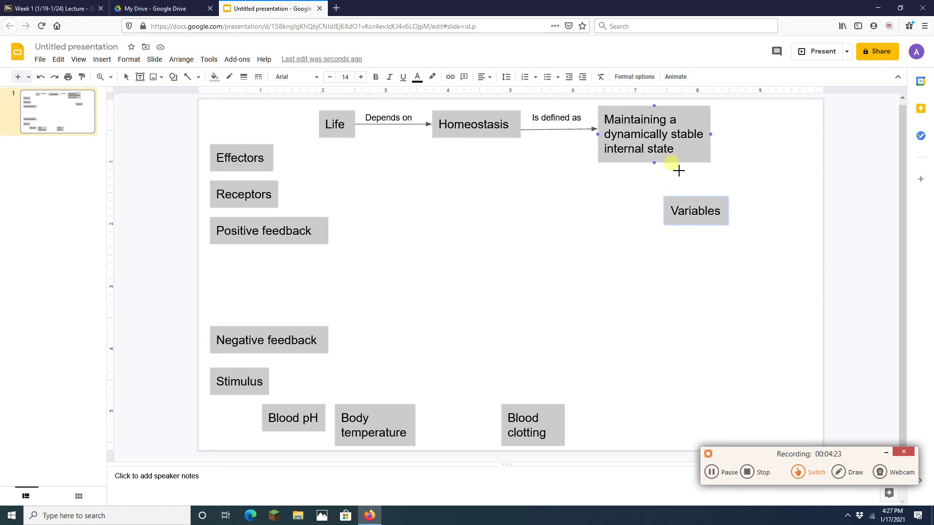
drag(672, 163, 685, 203)
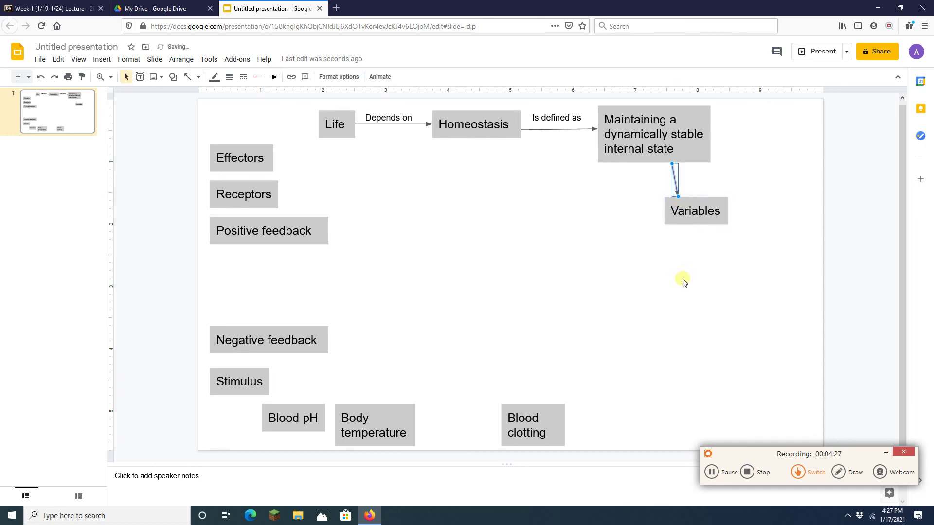
Step: Paste a copy of the Depends on label and nudge it beside the arrow to Variables
key(ctrl+v)
key(Right)
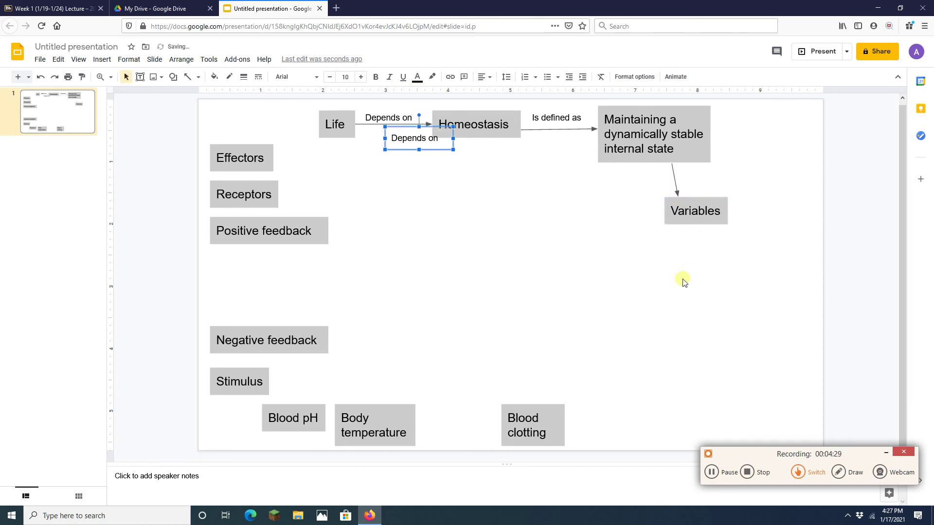
key(Right)
key(Right)
key(Right)
key(Right)
key(Right)
key(Right)
key(Right)
key(Right)
key(Right)
key(Right)
key(Right)
key(Right)
key(Right)
key(Right)
key(Right)
key(Right)
key(Right)
key(Right)
key(Right)
key(Right)
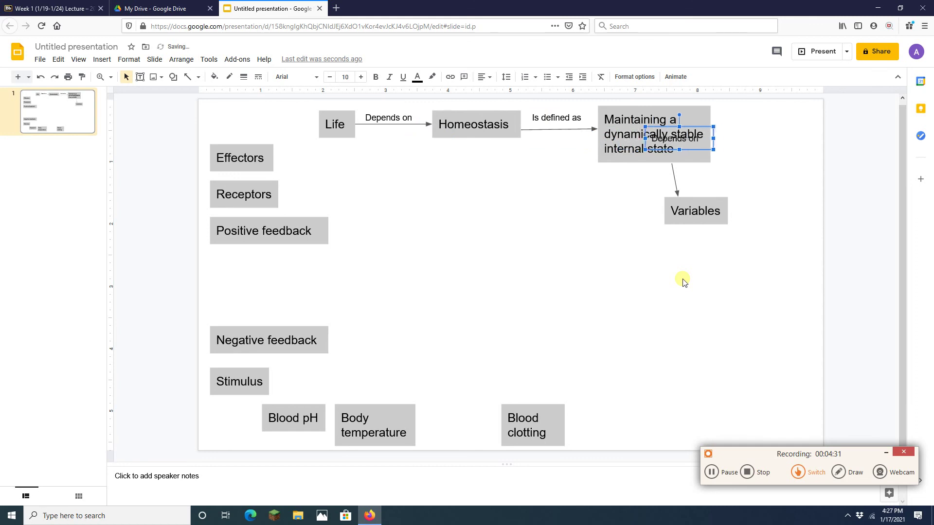
key(Right)
key(Right)
key(Right)
key(Right)
key(Down)
key(Down)
key(Down)
key(Down)
key(Down)
key(Down)
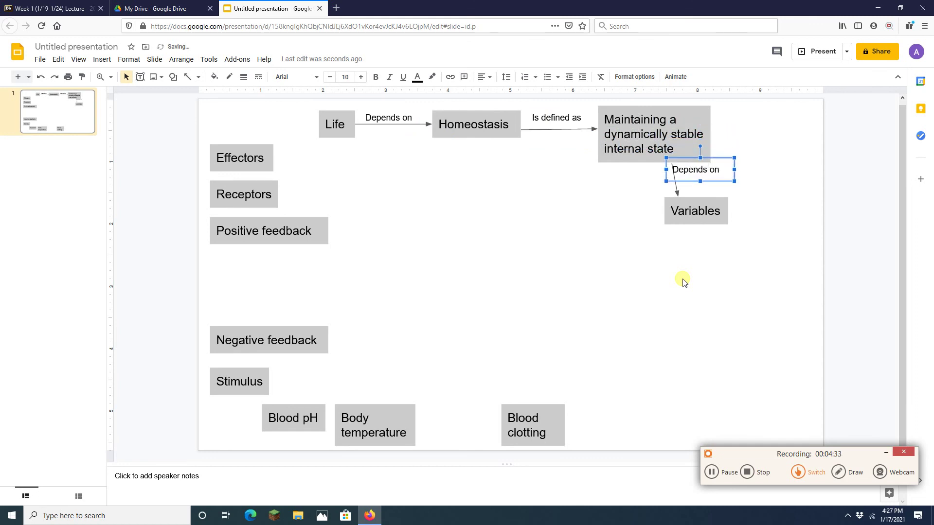
key(Down)
key(Right)
key(Right)
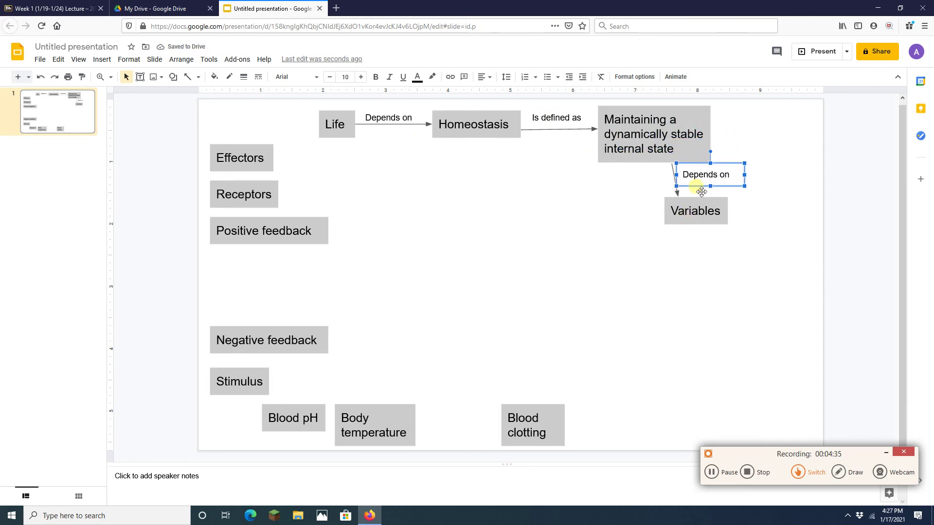
drag(688, 188, 728, 185)
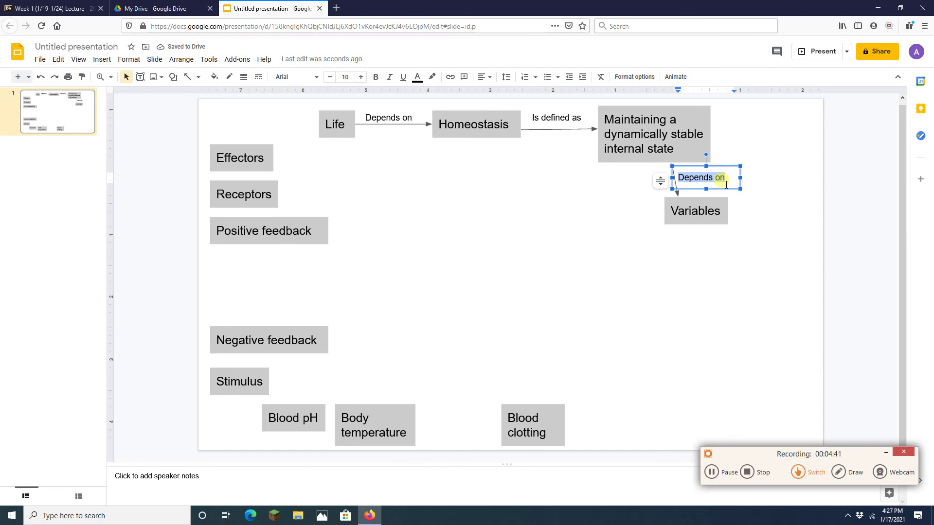
Step: Retype the label 'The things that are kept stable are', widen it, and move Stimulus below Variables
text(things)
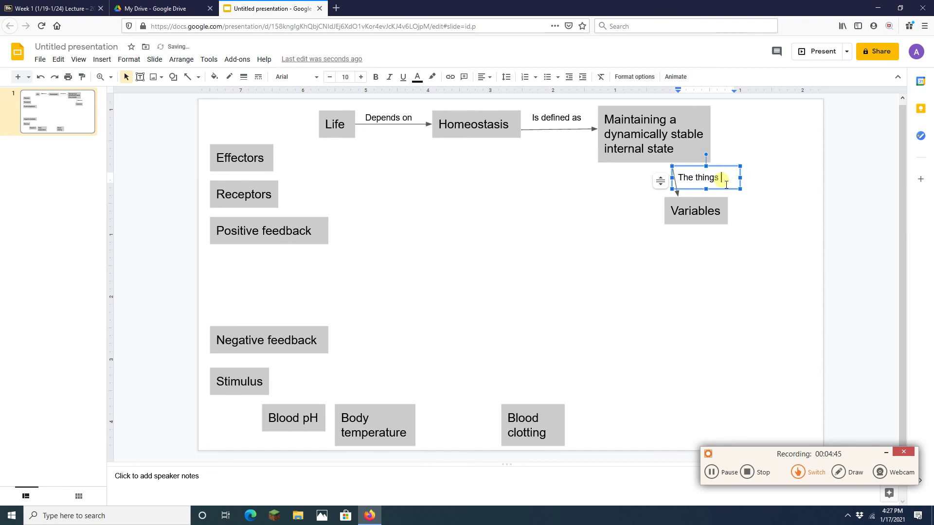
text(he things that a)
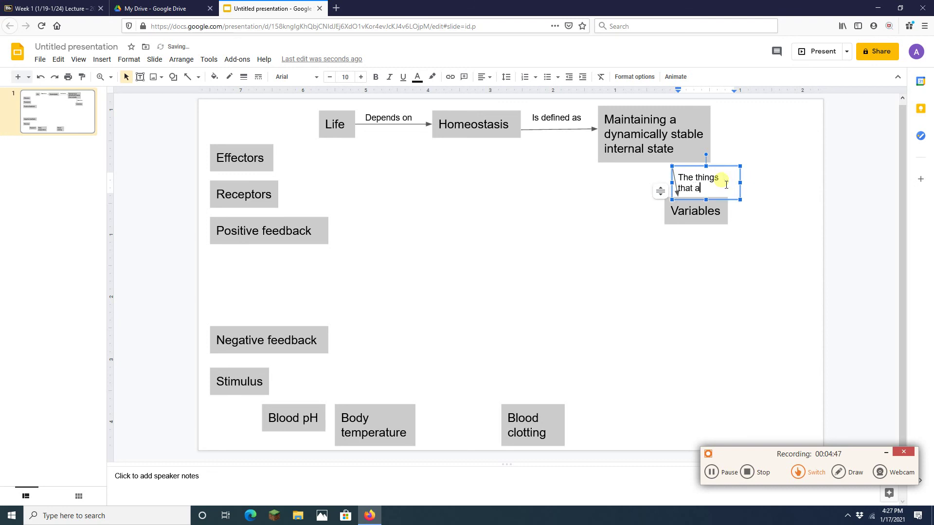
text(re kept stable are)
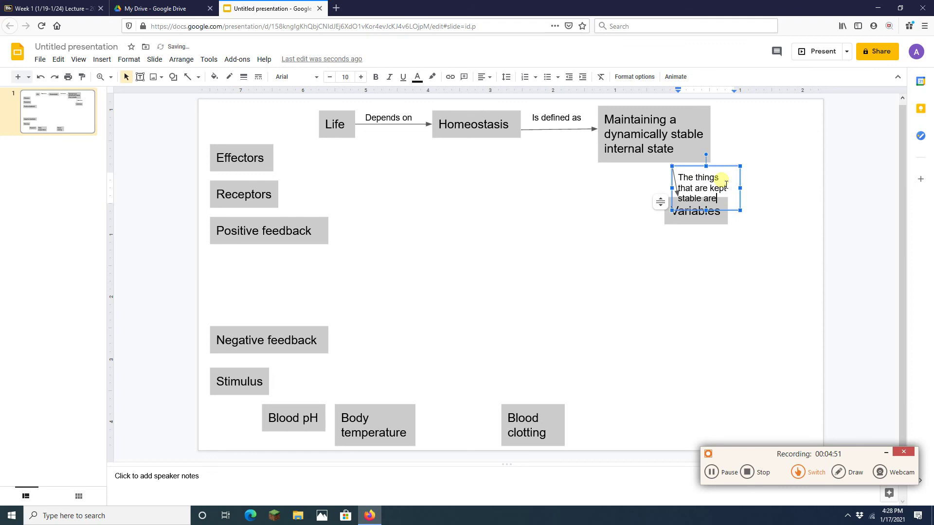
drag(739, 188, 762, 193)
click(767, 228)
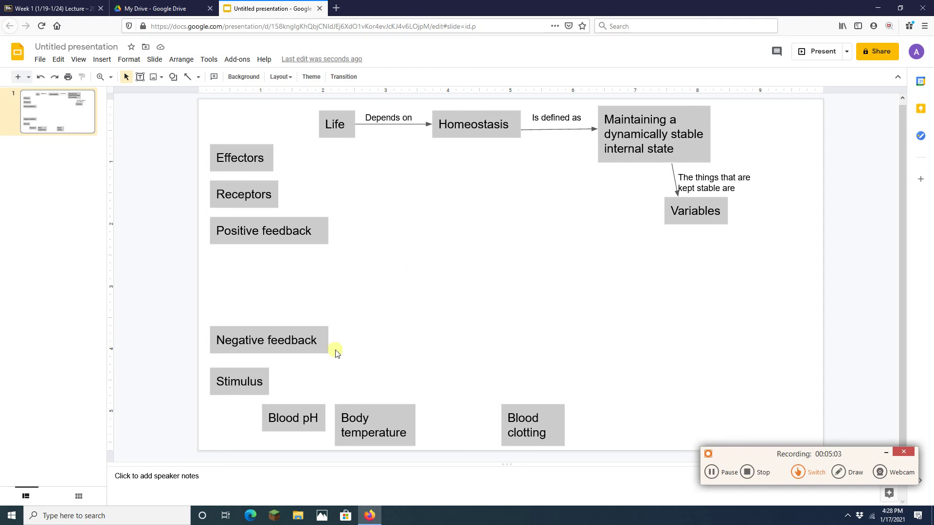
drag(274, 382, 735, 291)
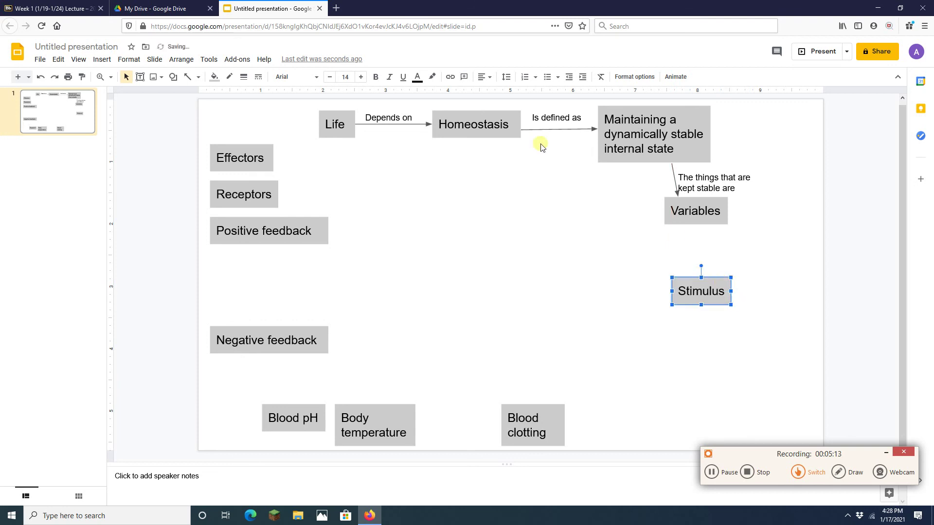
Step: Draw an arrow from Stimulus up to Variables
click(187, 76)
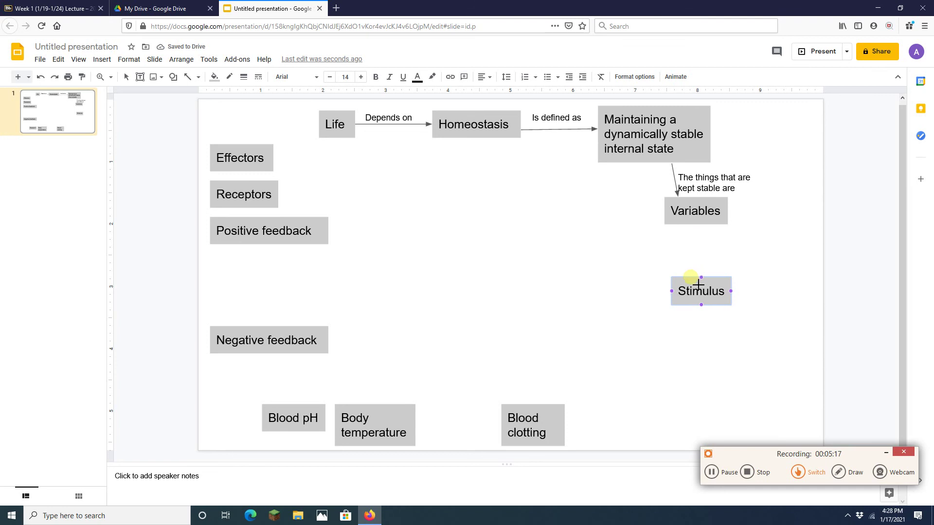
drag(698, 285, 691, 233)
click(701, 257)
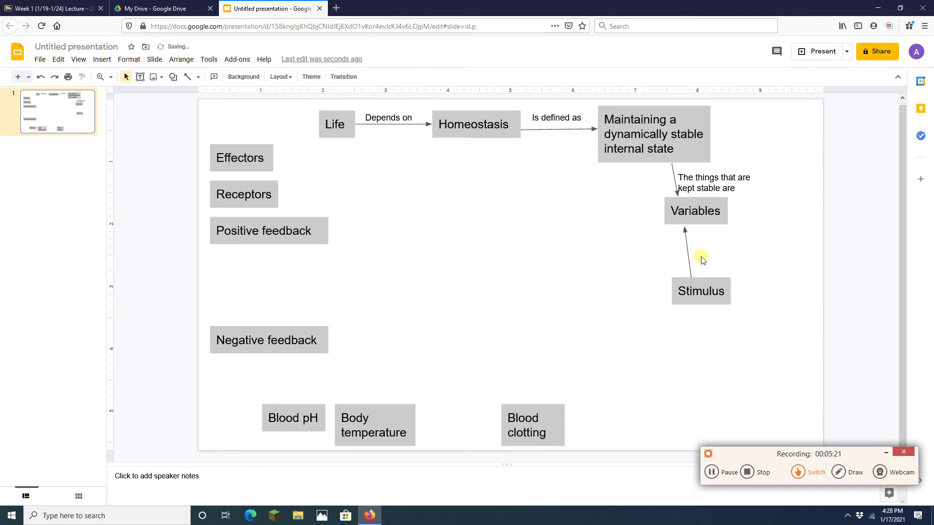
Step: Paste a Depends on label copy and nudge it beside the Stimulus arrow
click(384, 118)
click(402, 168)
key(ctrl+v)
key(Right)
key(Right)
key(Right)
key(Right)
key(Right)
key(Right)
key(Right)
key(Right)
key(Right)
key(Right)
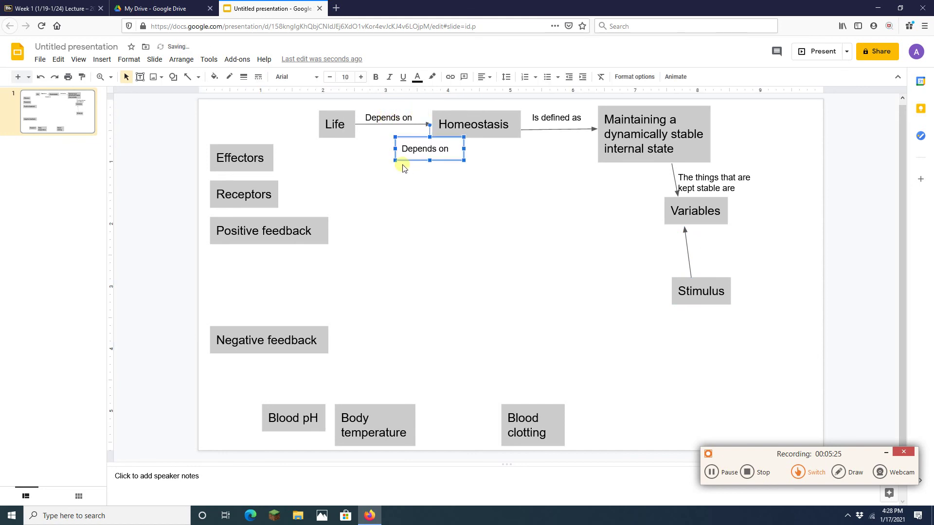
key(Right)
key(Right)
key(Right)
key(Right)
key(Right)
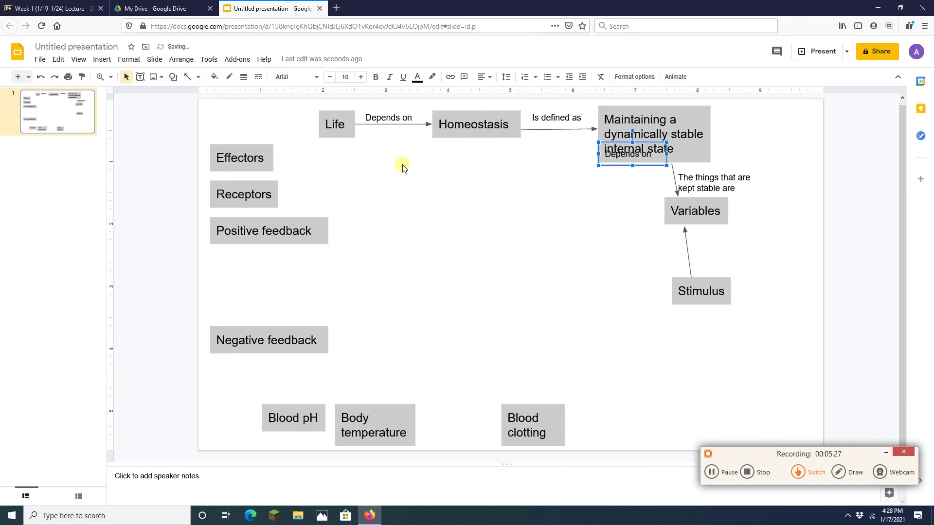
key(Down)
key(Down)
key(Down)
key(Down)
key(Down)
key(Down)
key(Down)
key(Down)
key(Down)
key(Down)
key(Down)
key(Down)
key(Down)
key(Down)
key(Down)
key(Down)
key(Right)
key(Right)
key(Right)
key(Right)
key(Right)
key(Right)
key(Right)
key(Right)
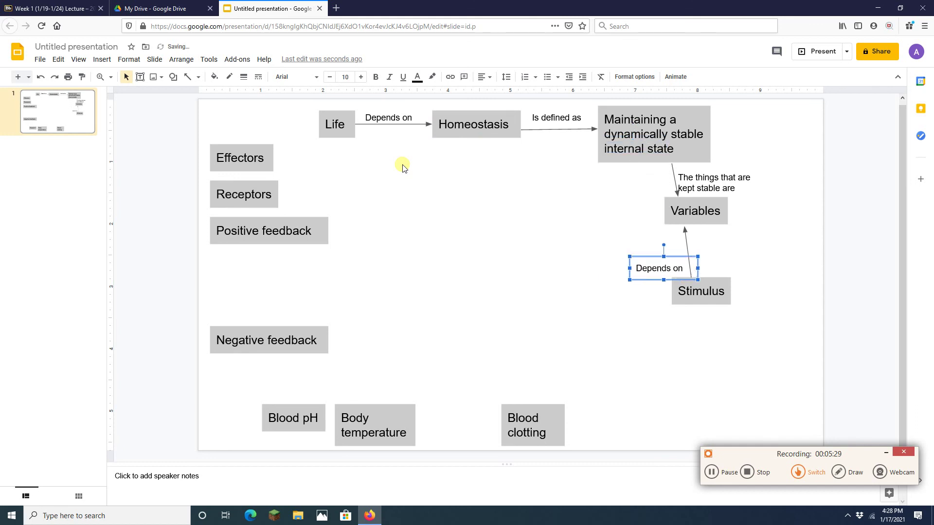
key(Right)
key(Right)
key(Right)
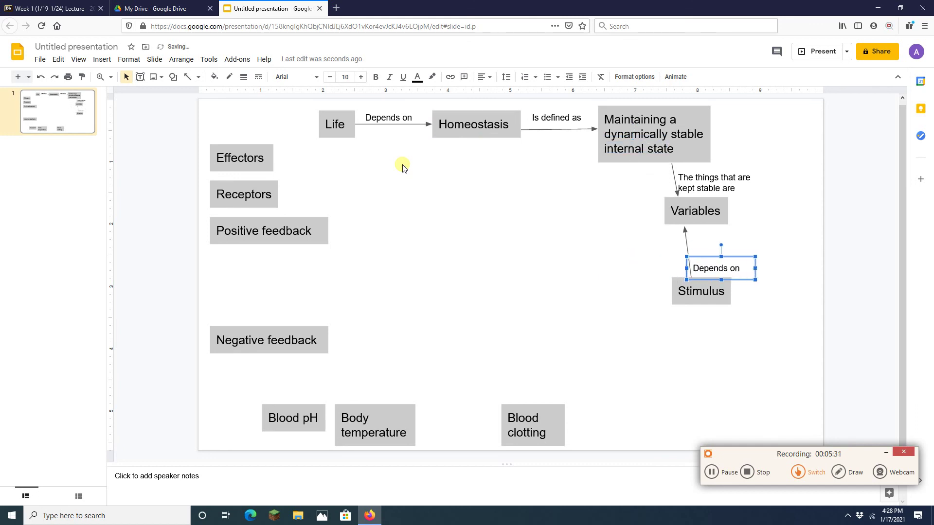
key(Up)
key(Up)
key(Up)
key(Up)
key(Up)
key(Up)
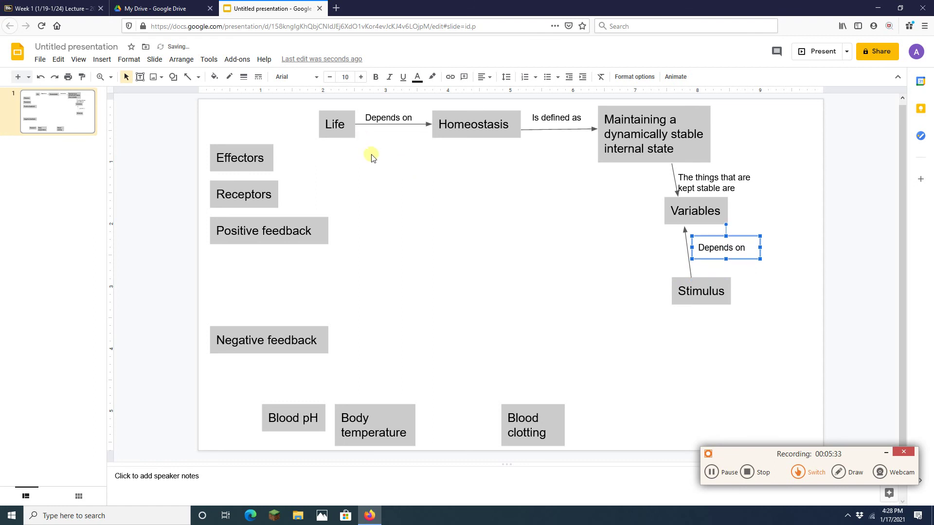
Step: Retype the label as 'Is a change in'
drag(705, 253, 738, 255)
text(Is a change in)
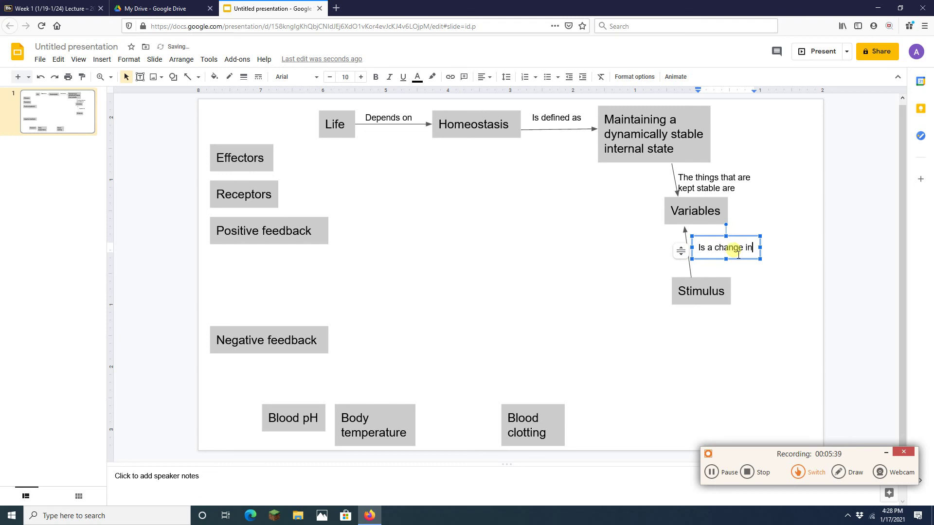
click(806, 330)
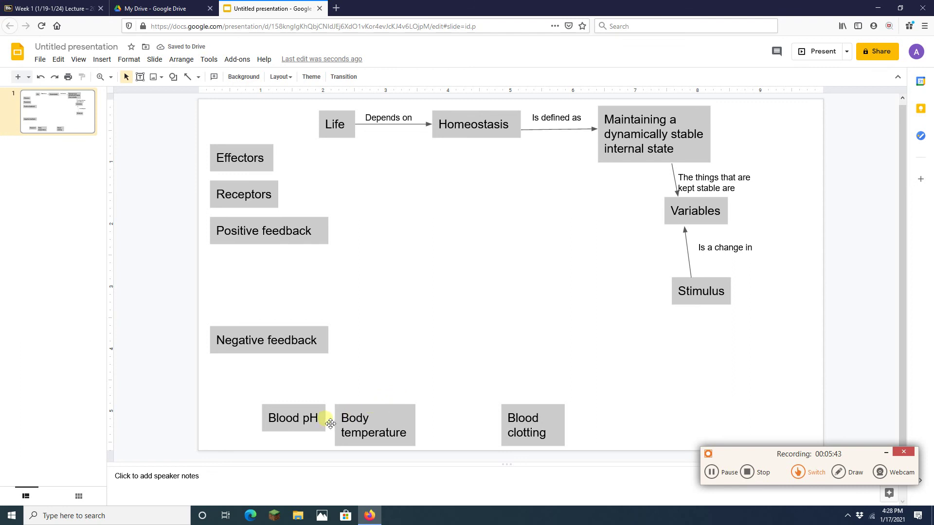
Step: Move Blood pH and Body temperature up to the left of Variables
drag(330, 424, 544, 192)
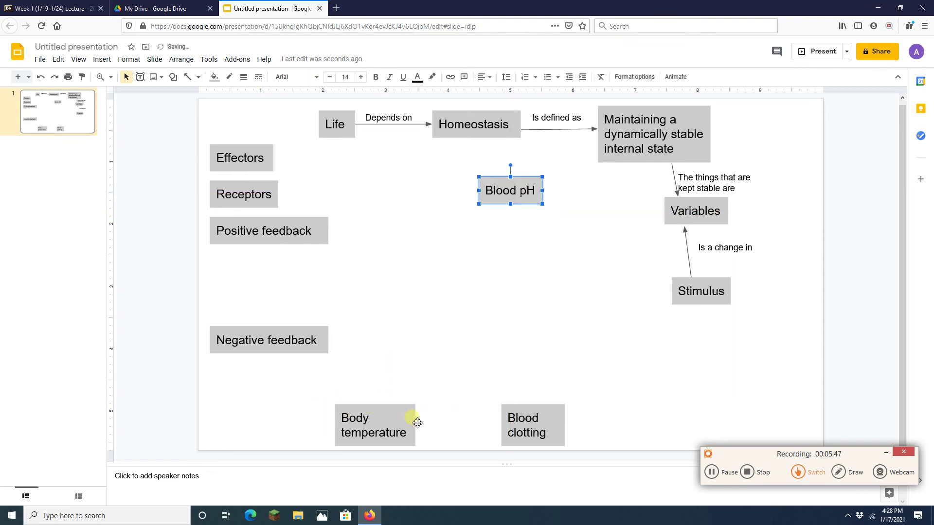
drag(417, 422, 602, 223)
drag(548, 192, 590, 185)
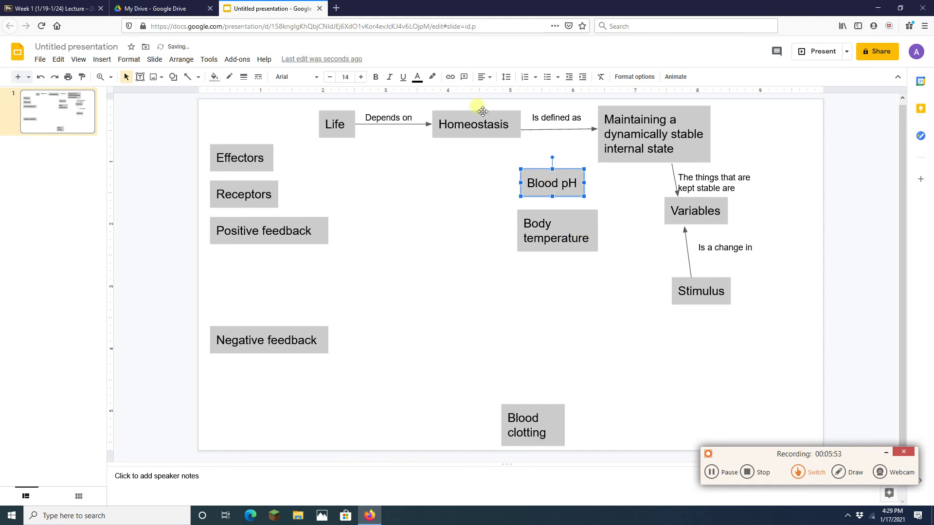
Step: Draw a line out of Variables that branches into arrows to Blood pH and Body temperature
click(198, 77)
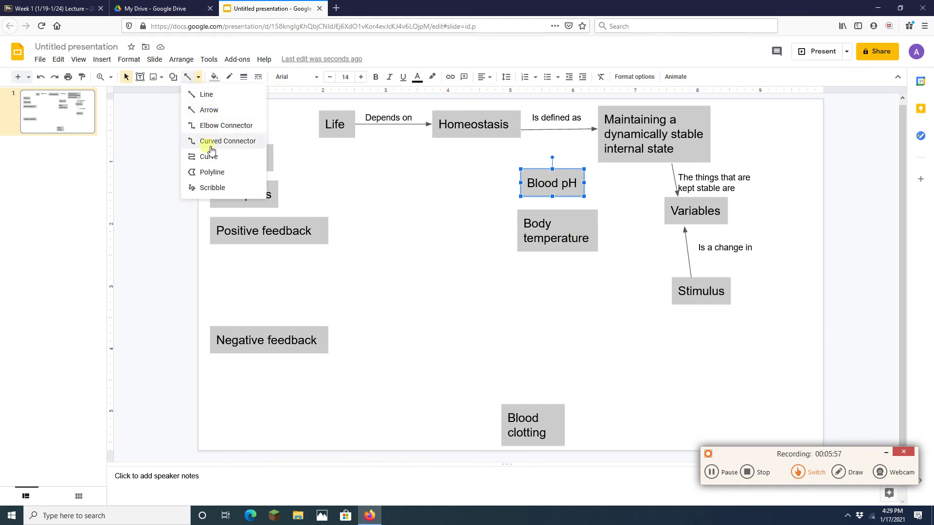
click(204, 93)
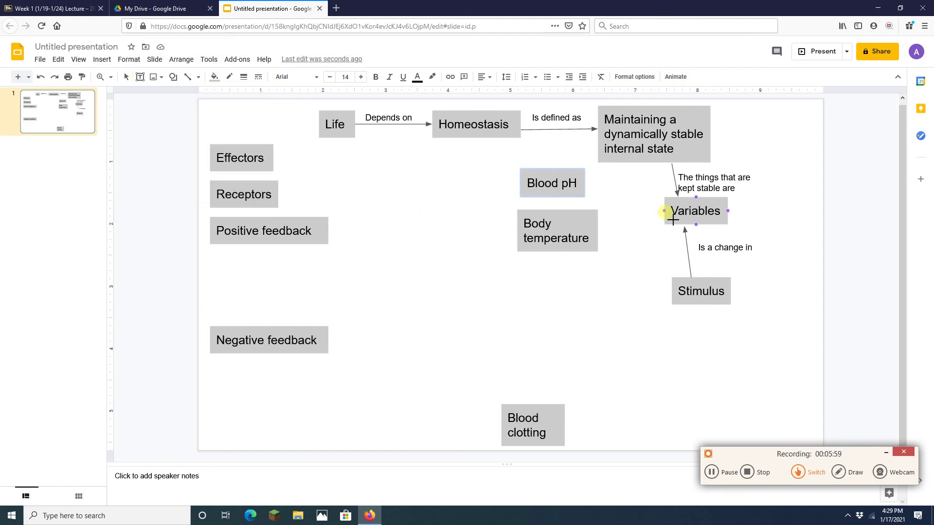
drag(664, 210, 627, 211)
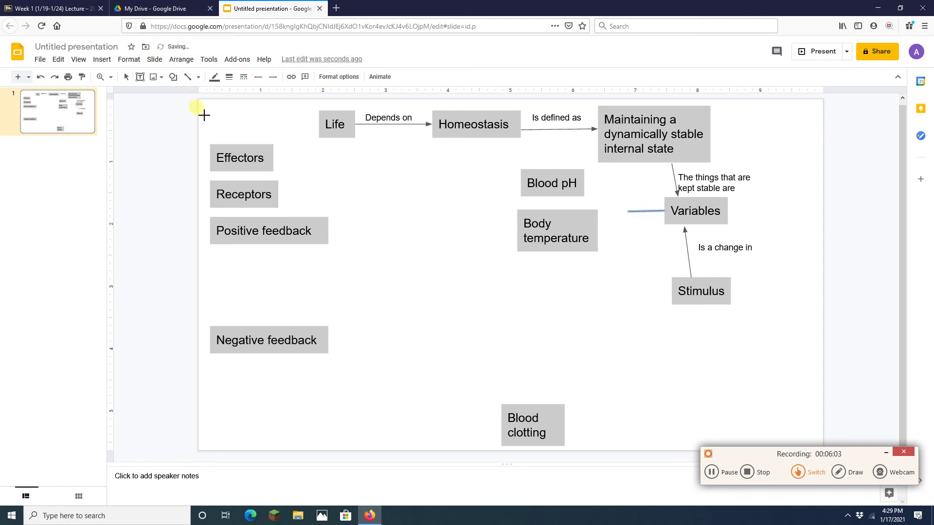
click(198, 76)
click(203, 94)
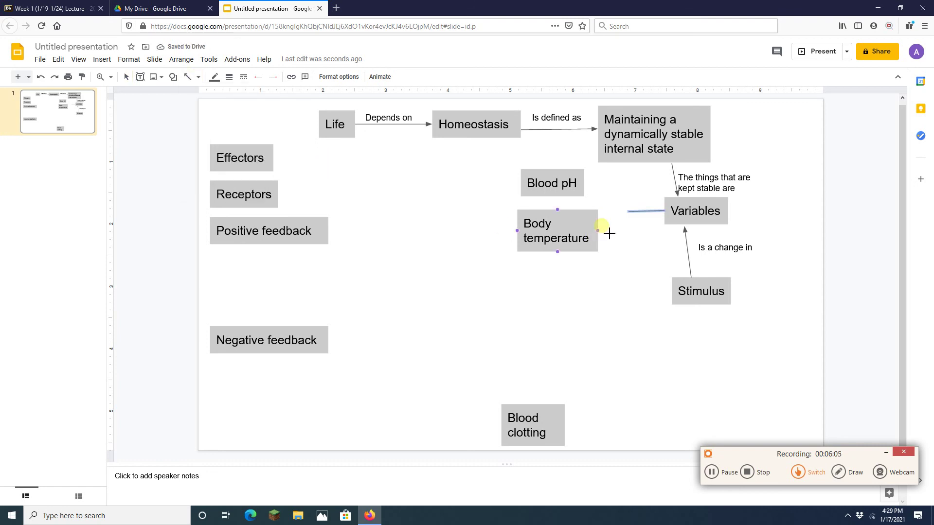
drag(629, 212, 585, 183)
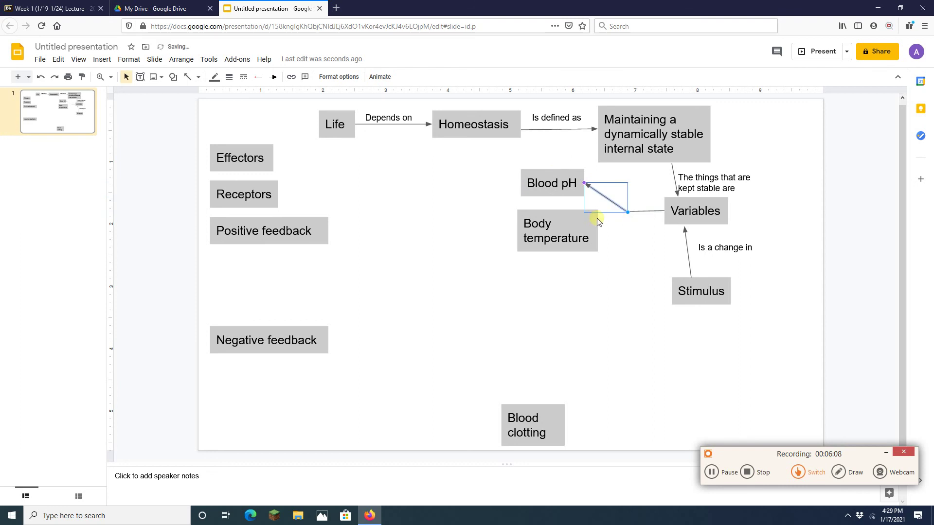
click(188, 76)
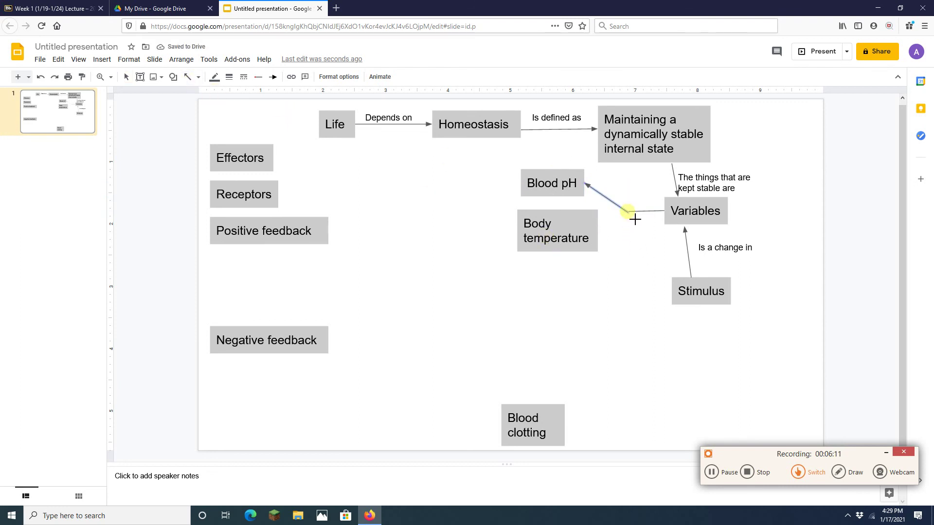
drag(628, 213, 609, 242)
click(626, 266)
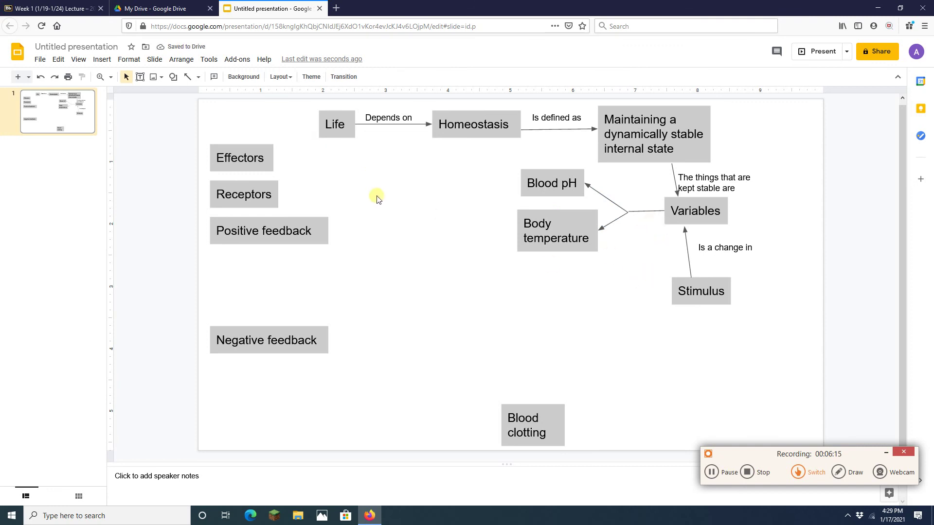
Step: Paste a label copy onto the Variables arrows and retype it as '2 examples'
key(ctrl+v)
key(Right)
key(Right)
key(Right)
key(Right)
key(Right)
key(Right)
key(Right)
key(Right)
key(Right)
key(Right)
key(Right)
key(Right)
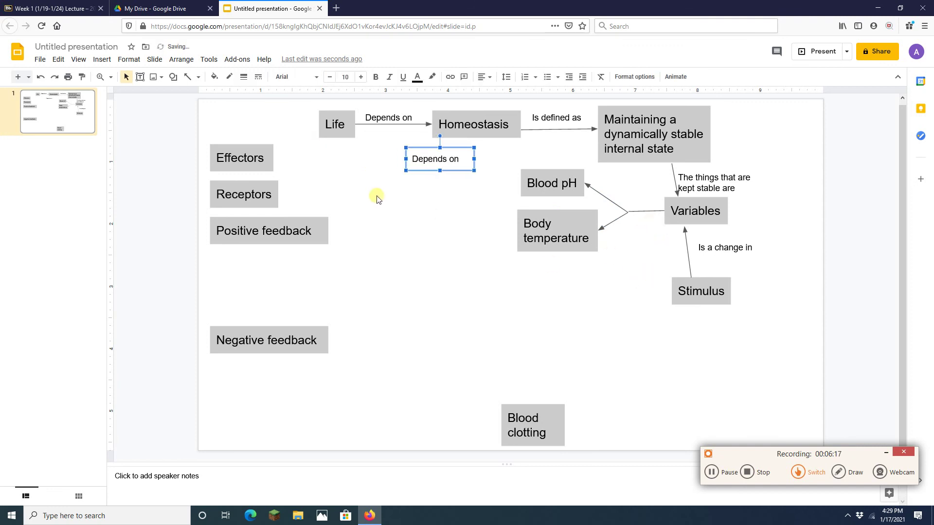
key(Right)
key(Right)
key(Right)
key(Right)
key(Right)
key(Right)
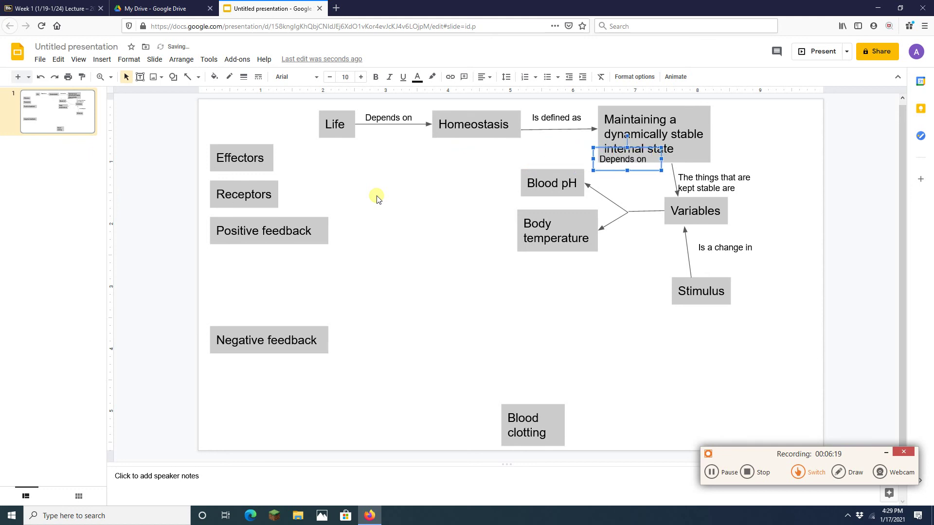
key(Down)
key(Down)
key(Down)
key(Down)
key(Down)
key(Down)
key(Down)
key(Down)
key(Down)
key(Down)
key(Down)
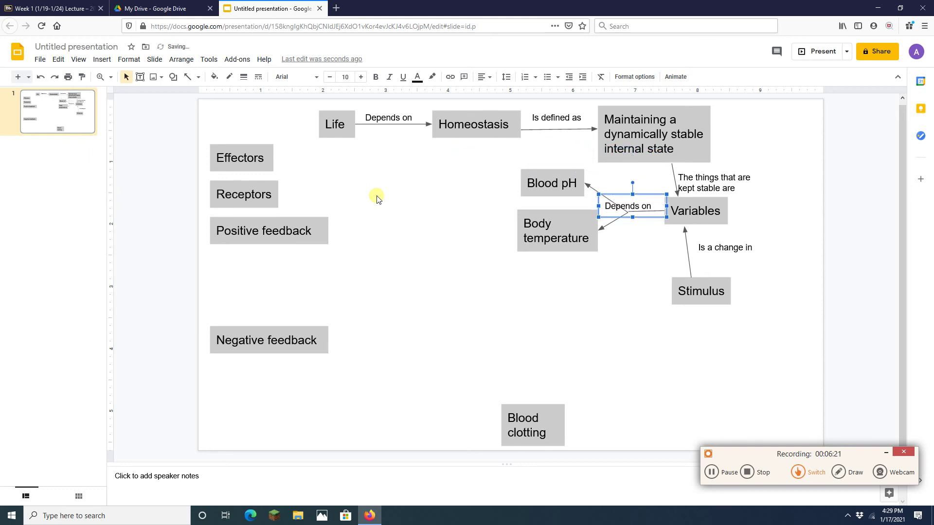
key(Right)
key(Right)
key(Right)
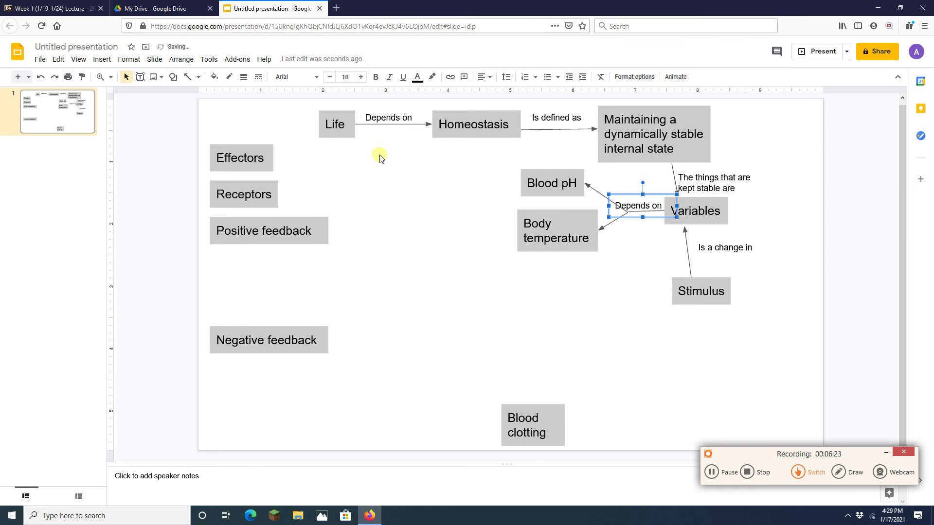
double_click(629, 208)
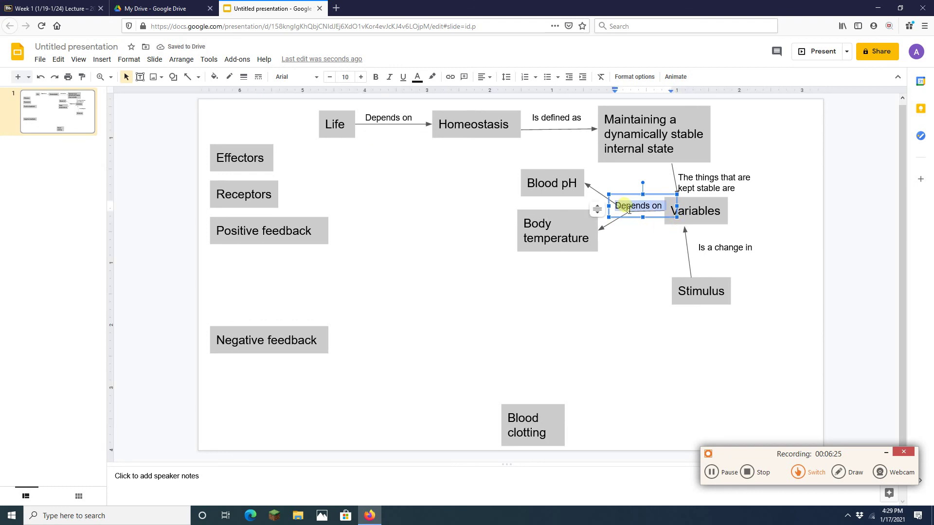
text(2 examples)
click(552, 338)
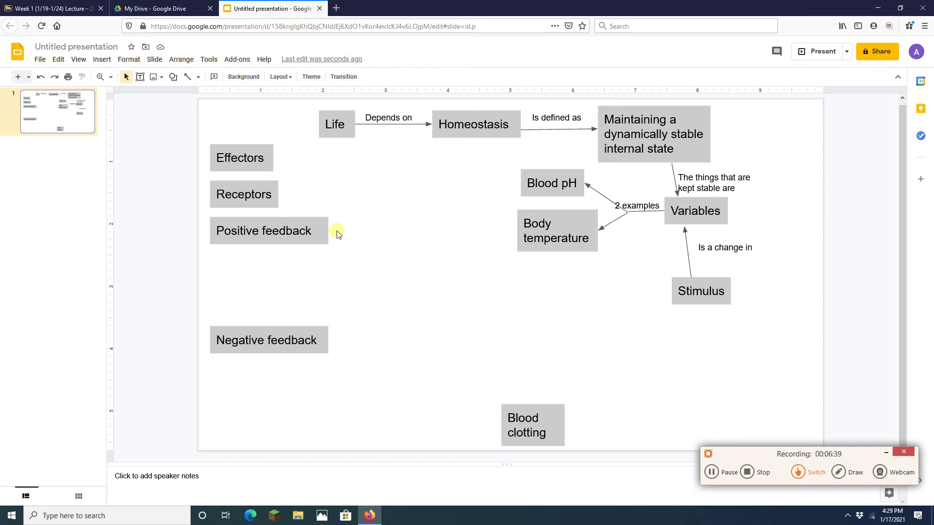
Step: Move Receptors left of Stimulus and draw an arrow from Receptors to Stimulus
drag(281, 200, 603, 305)
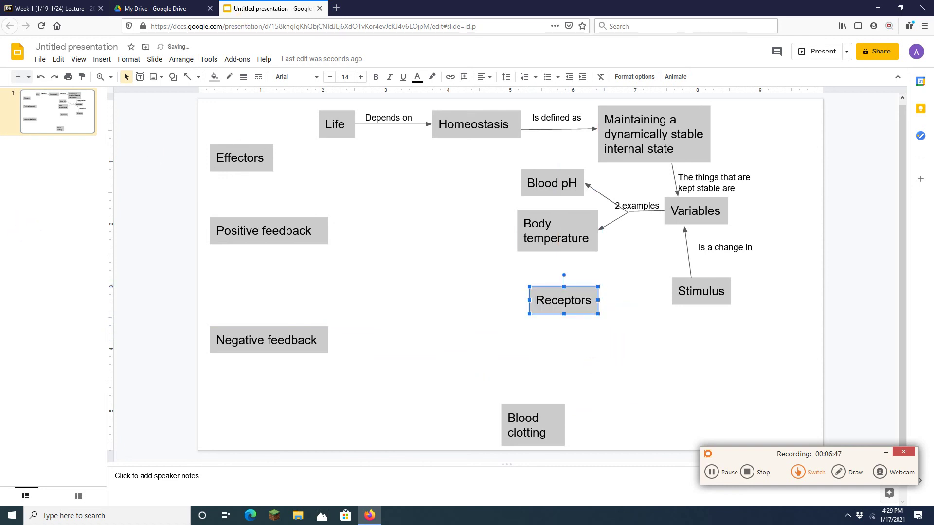
click(192, 80)
drag(607, 307, 675, 303)
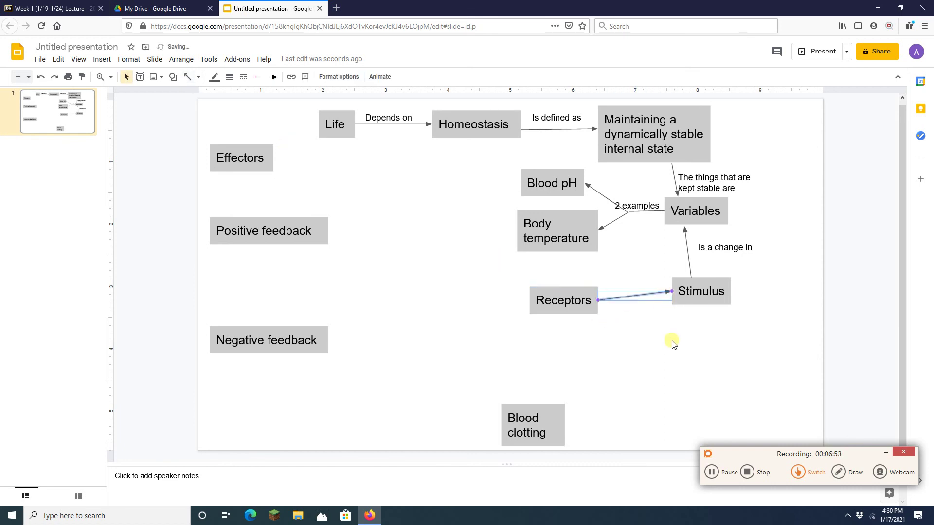
Step: Paste a label copy above that arrow, retype it 'Detect a', and move Effectors below Stimulus
key(ctrl+v)
key(Down)
key(Down)
key(Down)
key(Down)
key(Down)
key(Down)
key(Down)
key(Down)
key(Down)
key(Down)
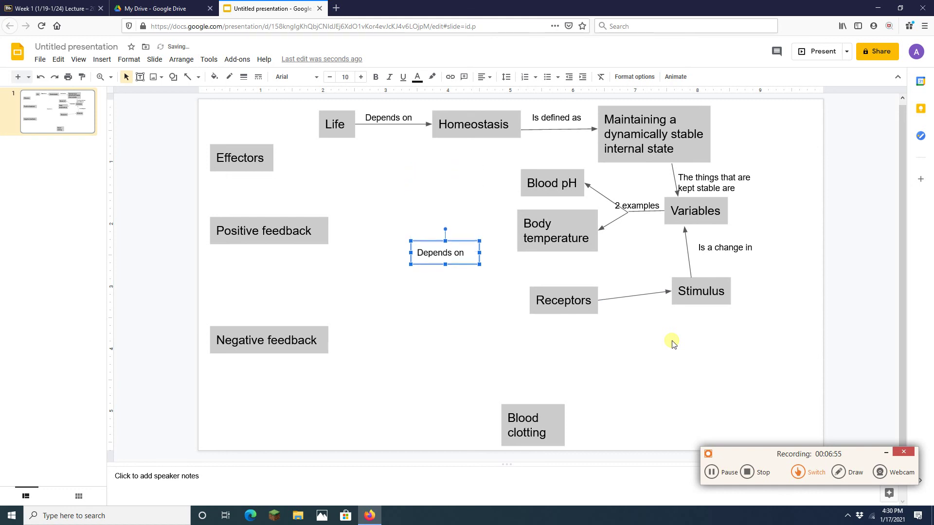
key(Down)
key(Down)
key(Down)
key(Down)
key(Down)
key(Down)
key(Down)
key(Down)
key(Down)
key(Down)
key(Right)
key(Right)
key(Right)
key(Right)
key(Right)
key(Right)
key(Right)
key(Right)
key(Right)
key(Right)
key(Right)
key(Right)
key(Right)
key(Right)
key(Right)
key(Right)
key(Right)
key(Right)
key(Right)
key(Right)
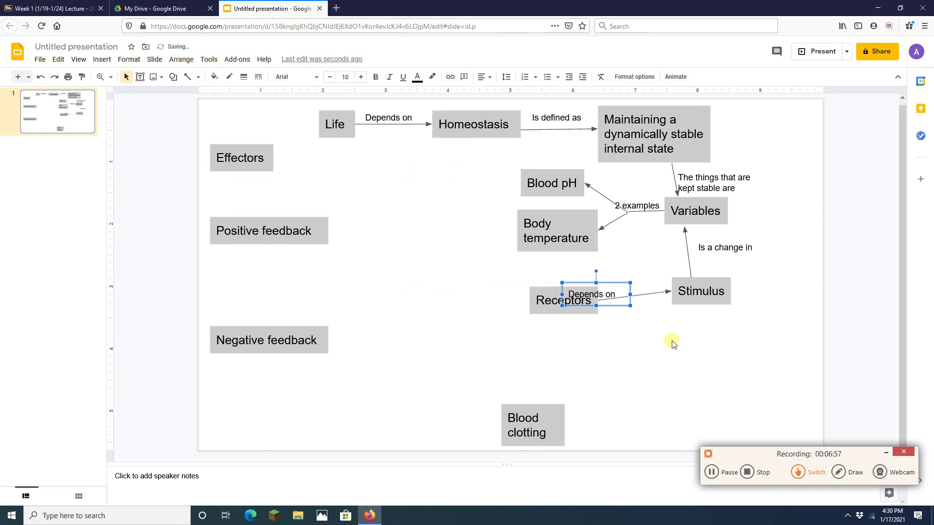
key(Right)
key(Right)
key(Right)
key(Right)
key(Right)
key(Right)
key(Up)
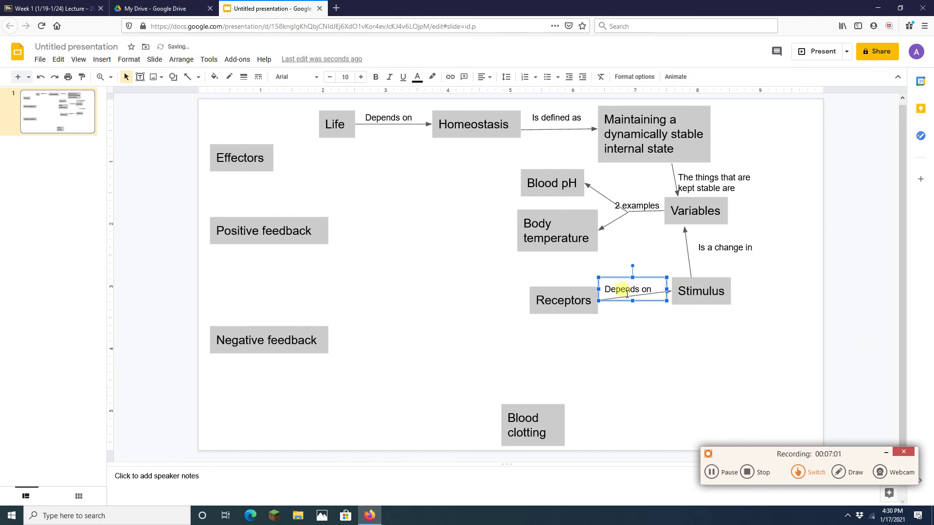
click(624, 292)
drag(624, 294, 654, 294)
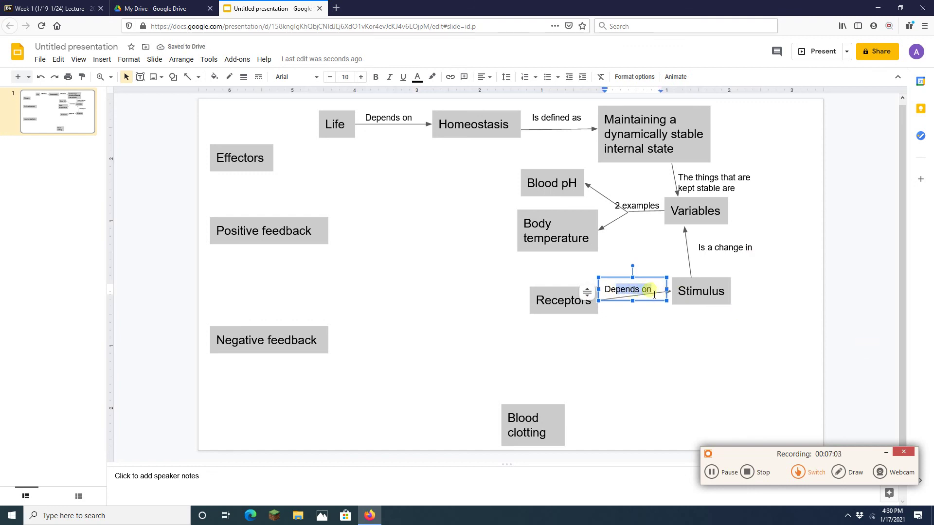
text(tect a)
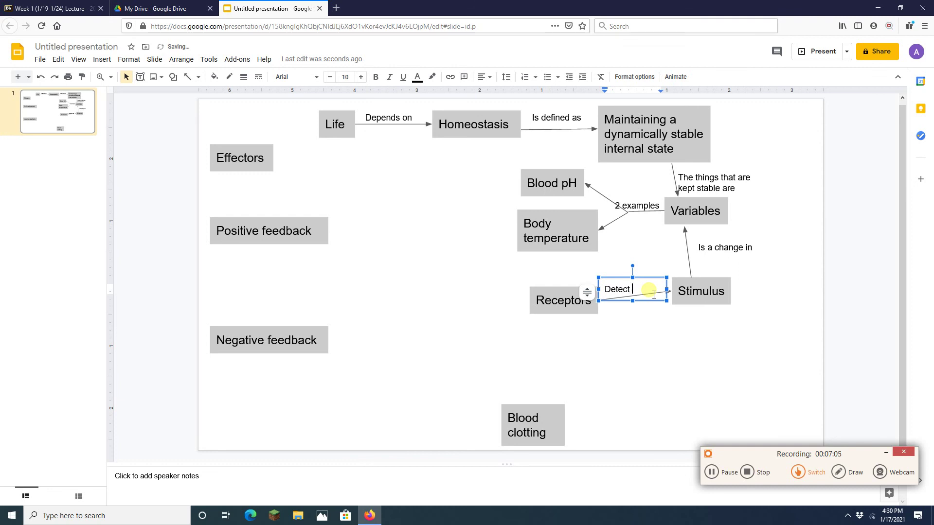
click(671, 416)
drag(279, 173, 686, 397)
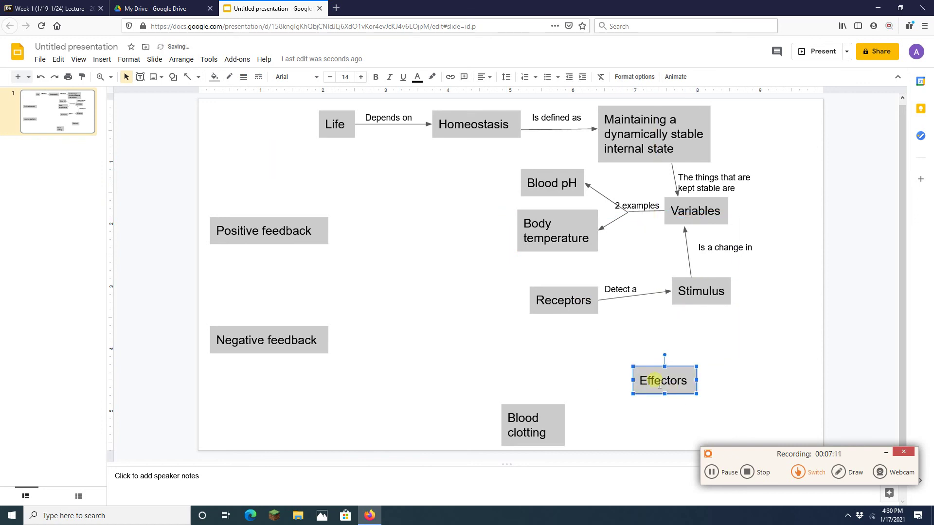
Step: Drop Effectors below Stimulus and nudge a pasted Depends on label between them
click(633, 301)
click(670, 342)
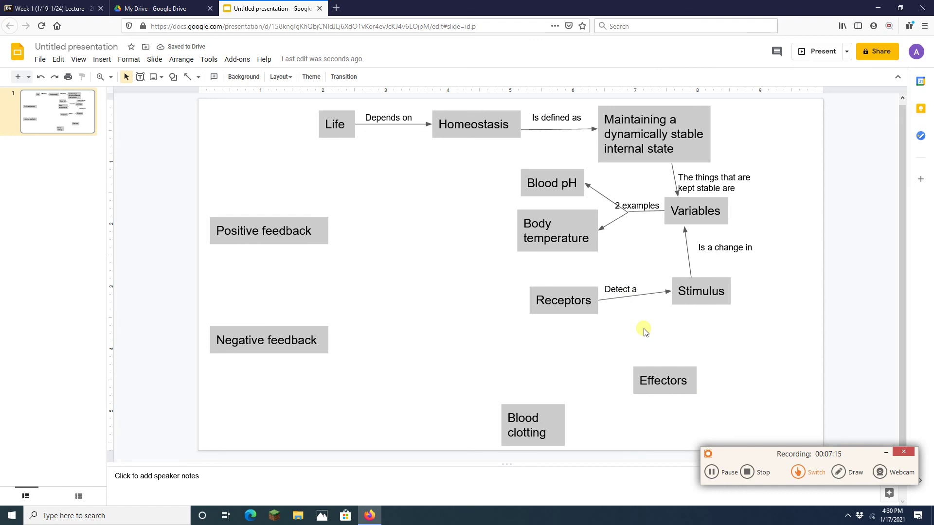
key(ctrl+v)
key(Down)
key(Down)
key(Down)
key(Down)
key(Down)
key(Down)
key(Down)
key(Down)
key(Down)
key(Down)
key(Down)
key(Down)
key(Down)
key(Down)
key(Down)
key(Down)
key(Down)
key(Down)
key(Down)
key(Down)
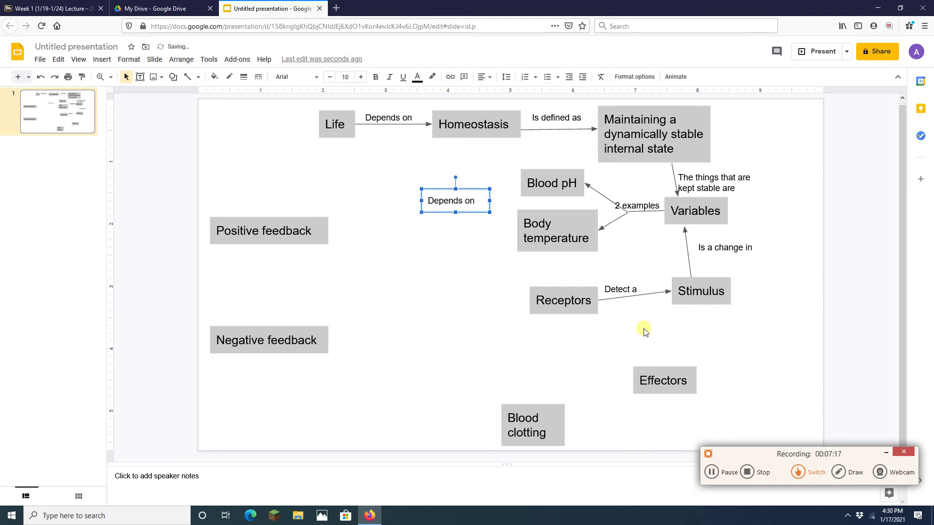
key(Down)
key(Down)
key(Down)
key(Down)
key(Down)
key(Down)
key(Down)
key(Right)
key(Right)
key(Right)
key(Right)
key(Right)
key(Right)
key(Right)
key(Right)
key(Right)
key(Right)
key(Right)
key(Right)
key(Right)
key(Right)
key(Right)
key(Right)
key(Right)
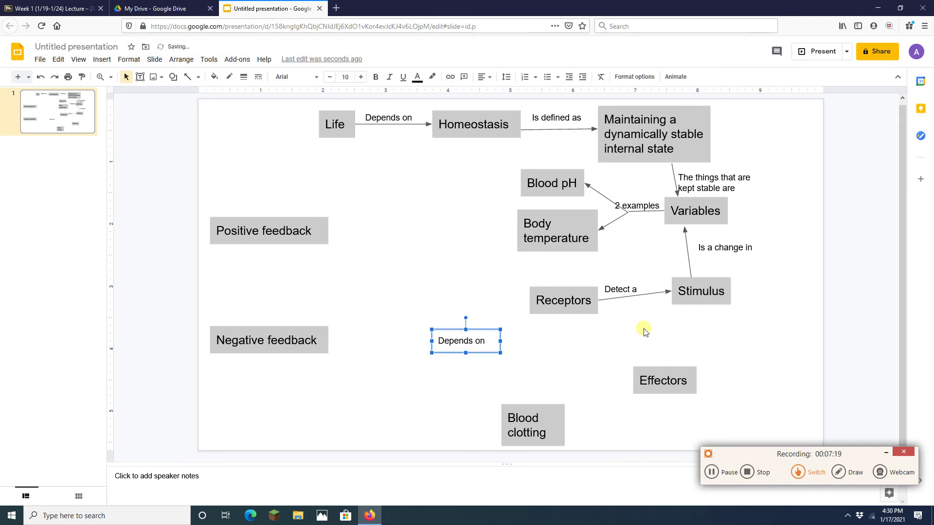
key(Right)
key(Right)
key(Right)
key(Right)
key(Right)
key(Right)
key(Right)
key(Right)
key(Right)
key(Right)
key(Right)
key(Right)
key(Right)
key(Right)
key(Right)
key(Right)
key(Right)
key(Right)
key(Right)
key(Right)
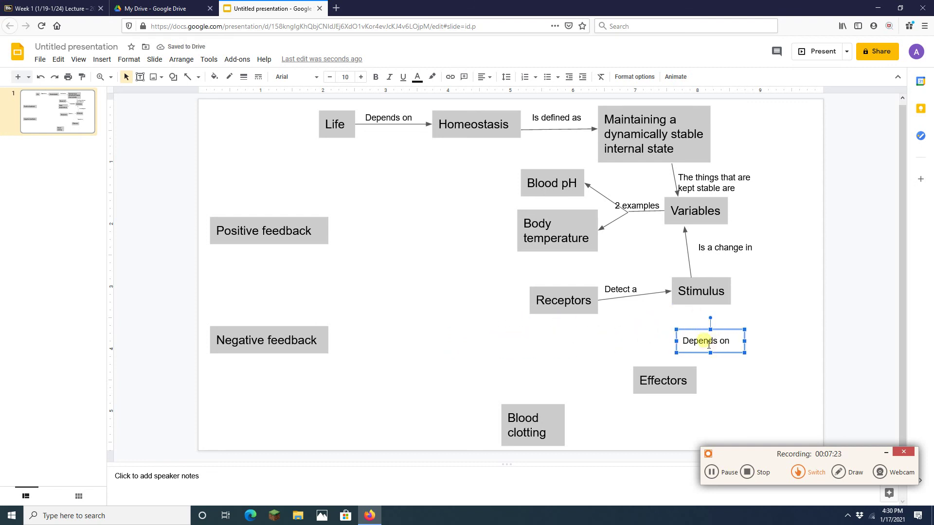
Step: Clear the old 'Depends on' text from the new label
double_click(709, 343)
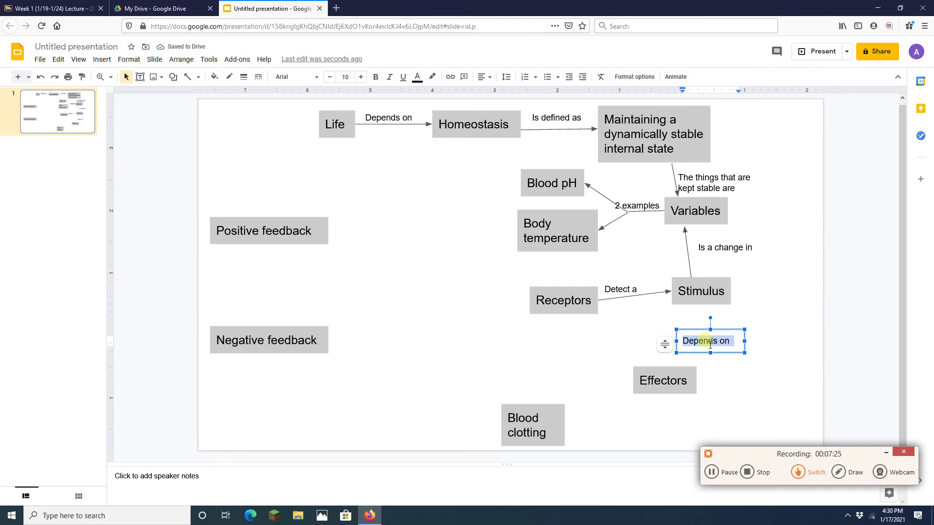
click(709, 341)
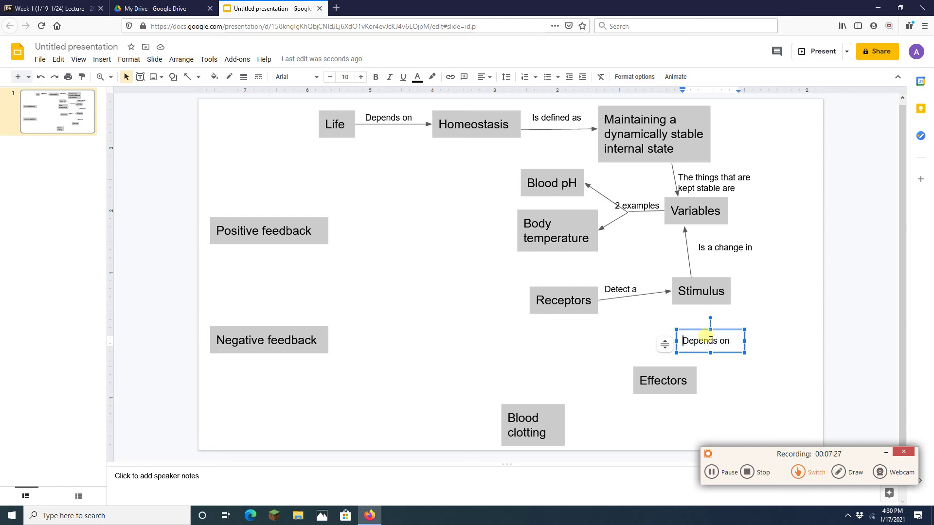
key(Delete)
Step: Draw an arrow from Effectors up to Stimulus, passing the 'Fix a' label
click(752, 402)
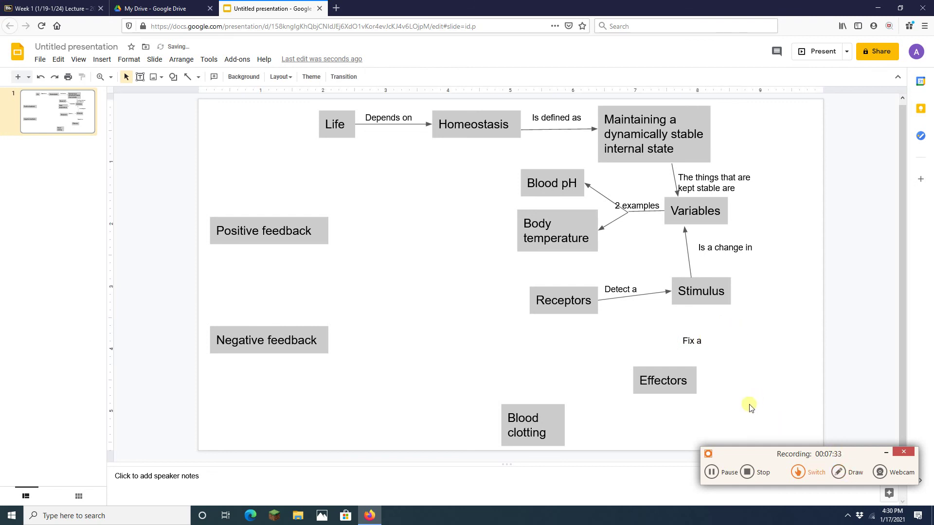
click(188, 77)
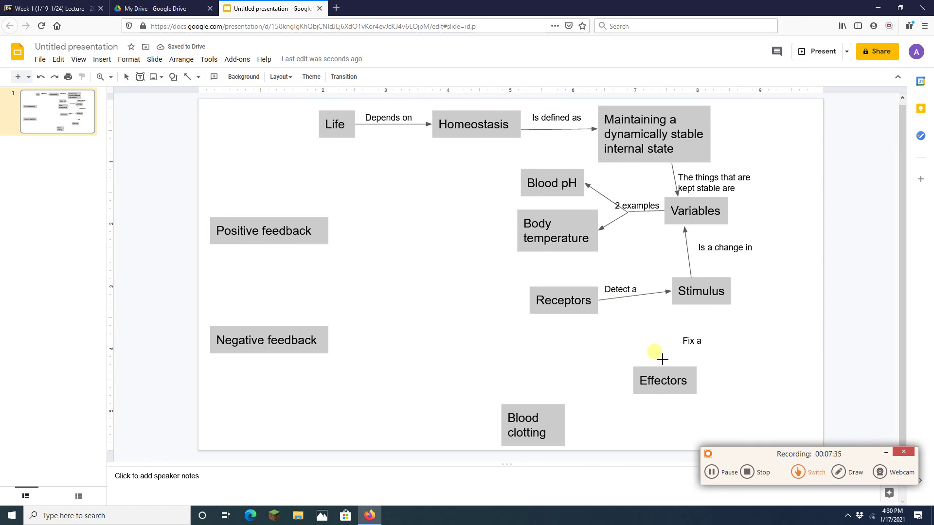
drag(665, 370, 695, 315)
click(742, 351)
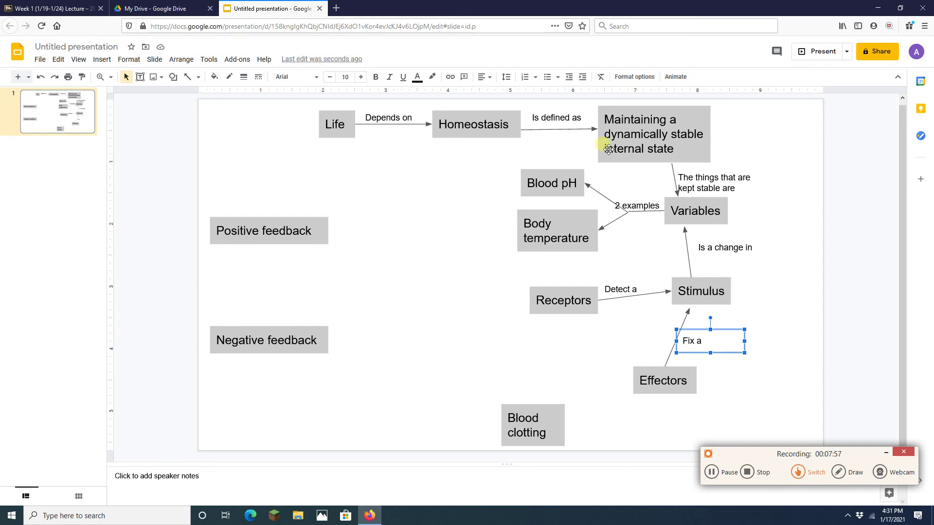
Step: Move Negative feedback up and draw an arrow to it from the Maintaining box
drag(327, 337, 410, 184)
click(188, 76)
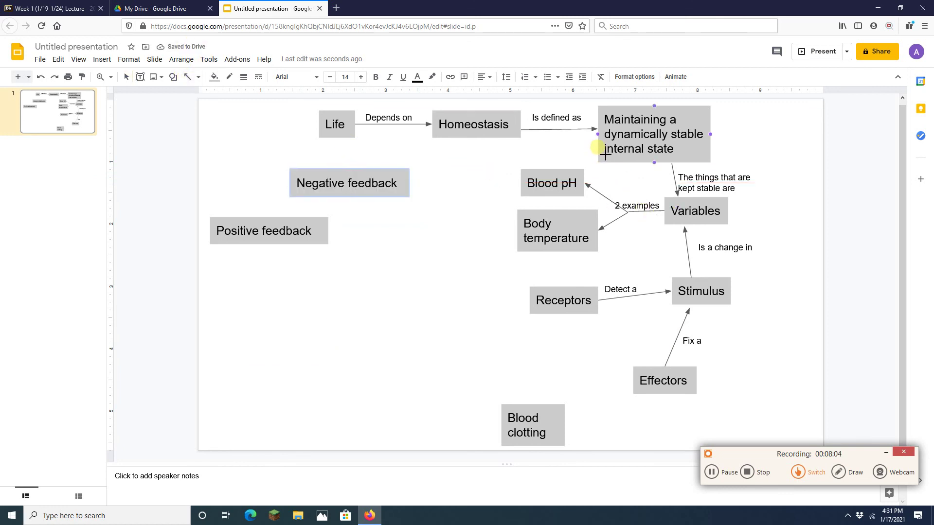
drag(605, 155, 478, 200)
click(190, 79)
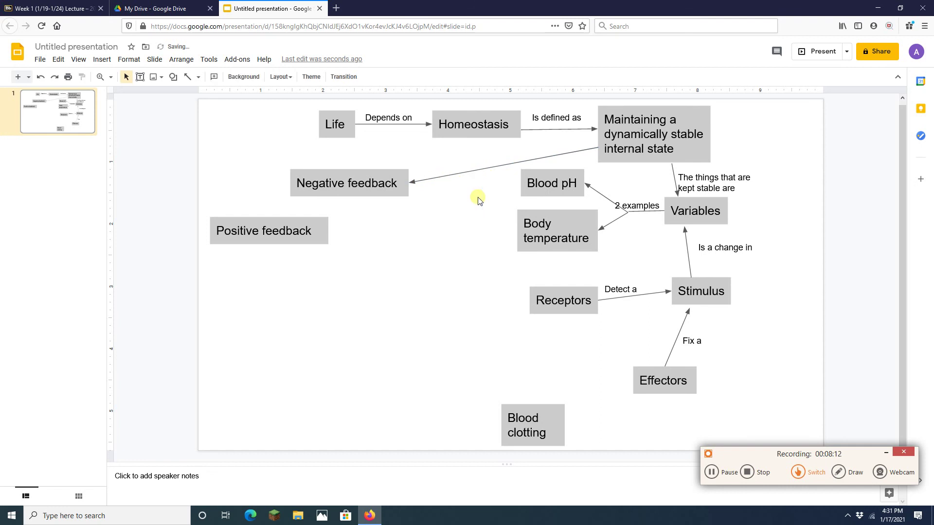
Step: Duplicate the Depends on label onto the new arrow and retype it as 'Requires'
click(380, 120)
click(392, 113)
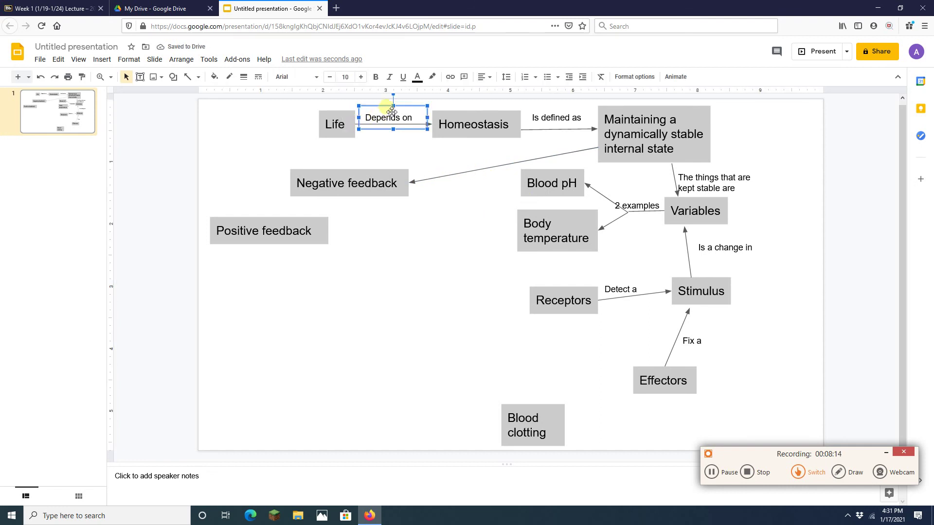
key(ctrl+d)
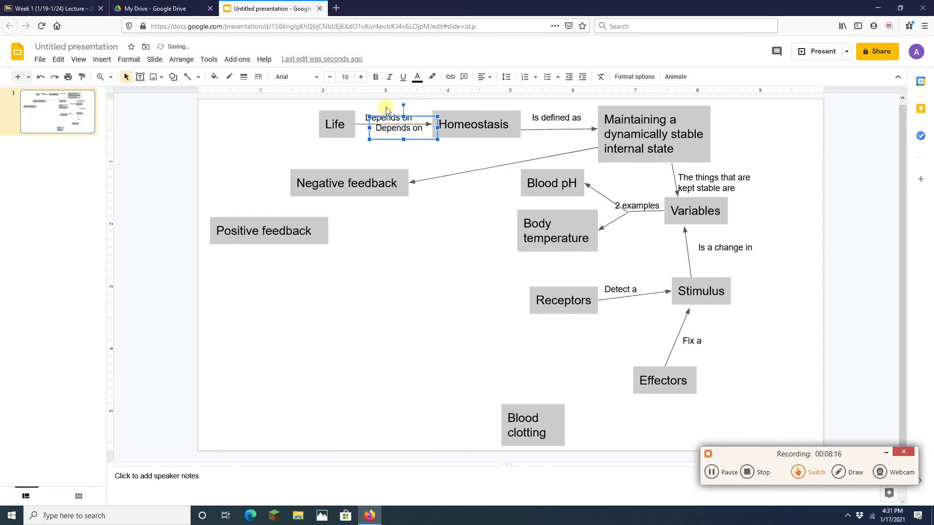
key(Down)
key(Down)
key(Down)
key(Down)
key(Right)
key(Right)
key(Right)
key(Right)
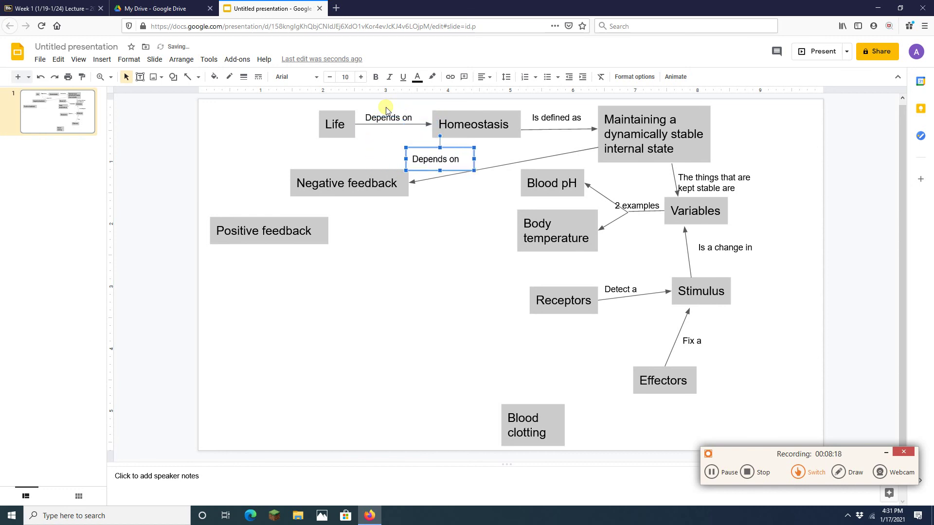
key(Right)
key(Right)
key(Right)
key(Right)
key(Down)
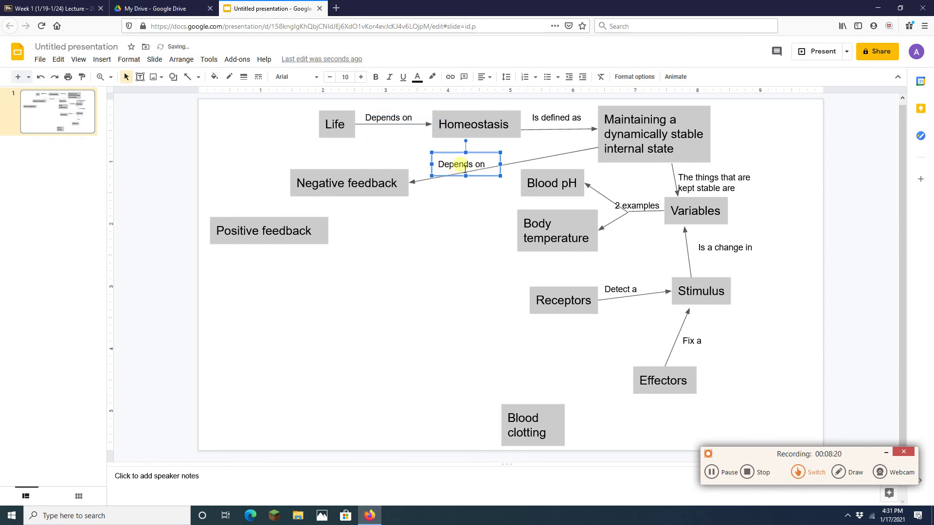
key(Return)
text(Requ)
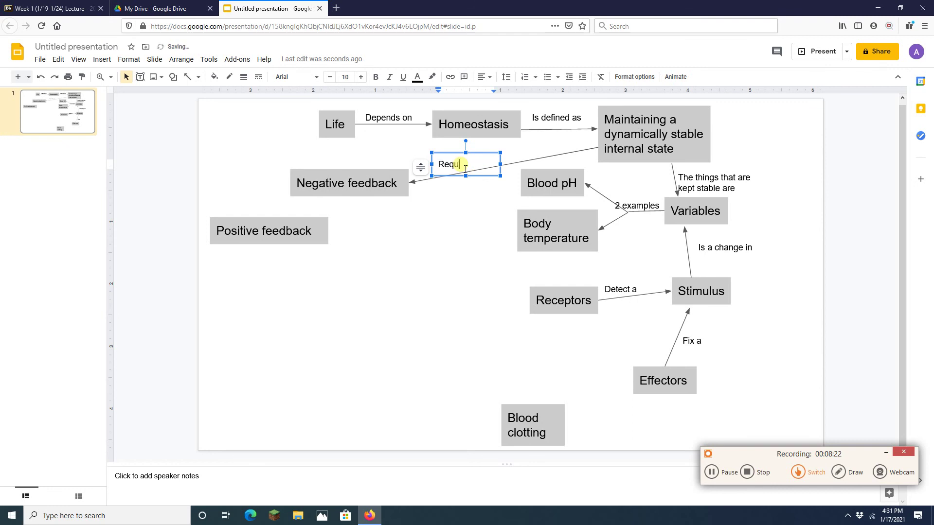
text(ires negati)
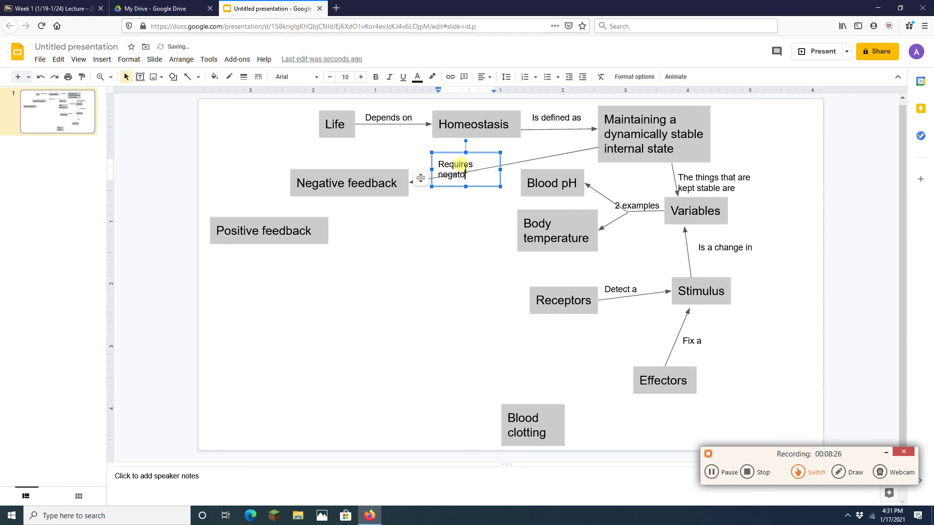
text(to)
key(BackSpace)
key(BackSpace)
key(BackSpace)
key(BackSpace)
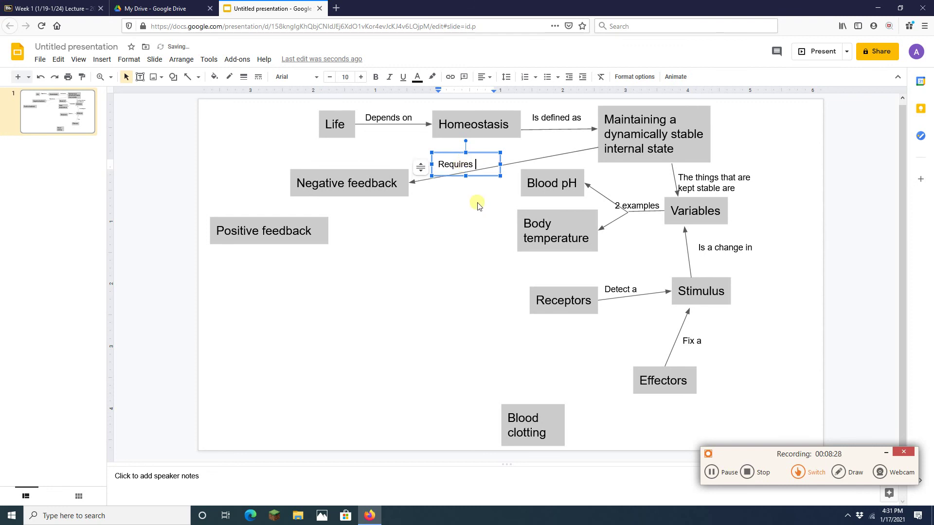
click(474, 202)
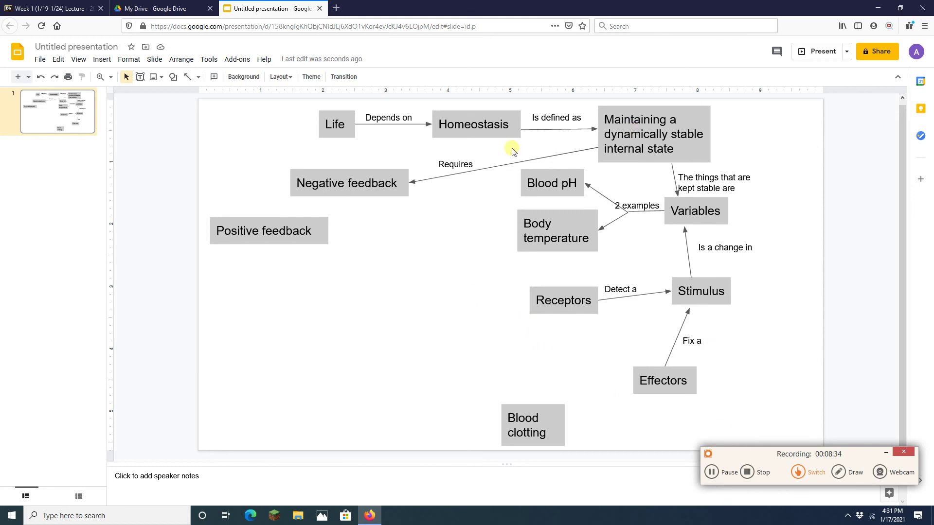
Step: Draw arrows from Receptors and from Effectors to Negative feedback
click(189, 78)
drag(529, 302, 384, 209)
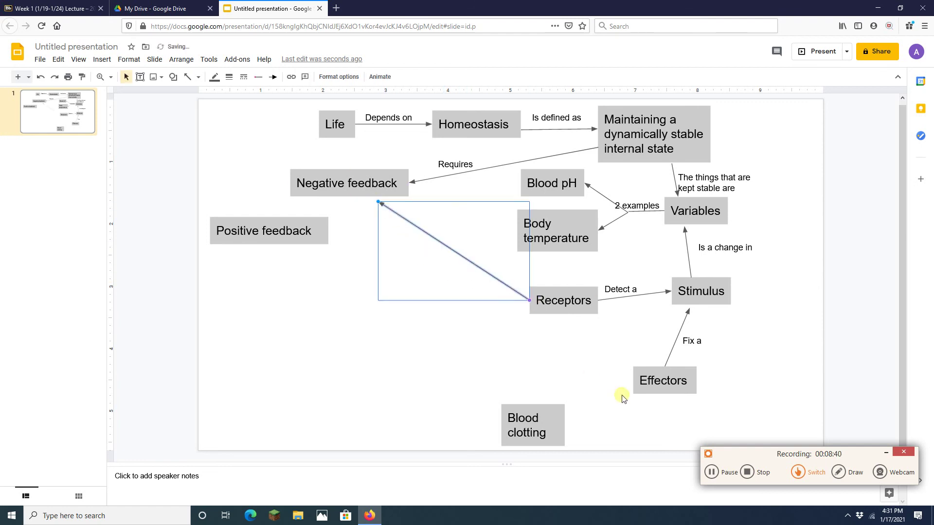
mouse_move(640, 386)
mouse_down()
mouse_move(577, 369)
mouse_move(526, 334)
mouse_move(641, 394)
mouse_up()
click(587, 368)
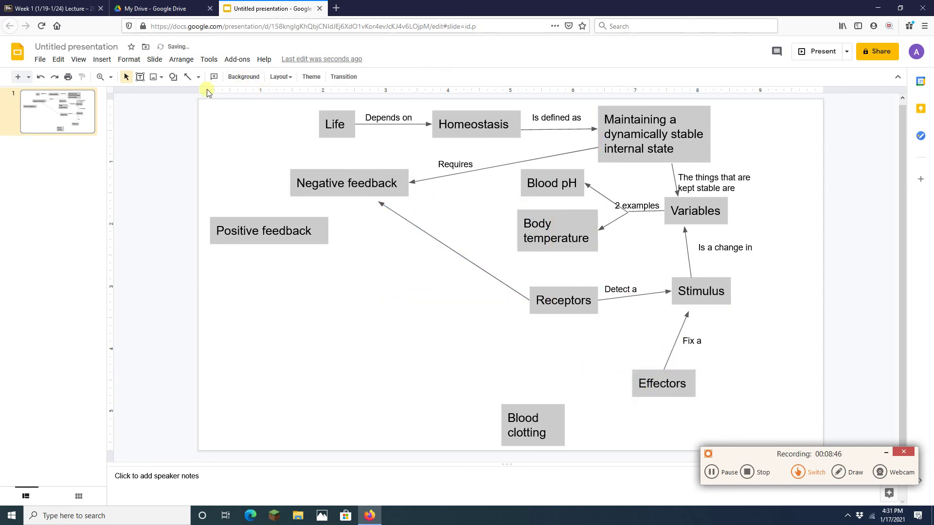
click(188, 76)
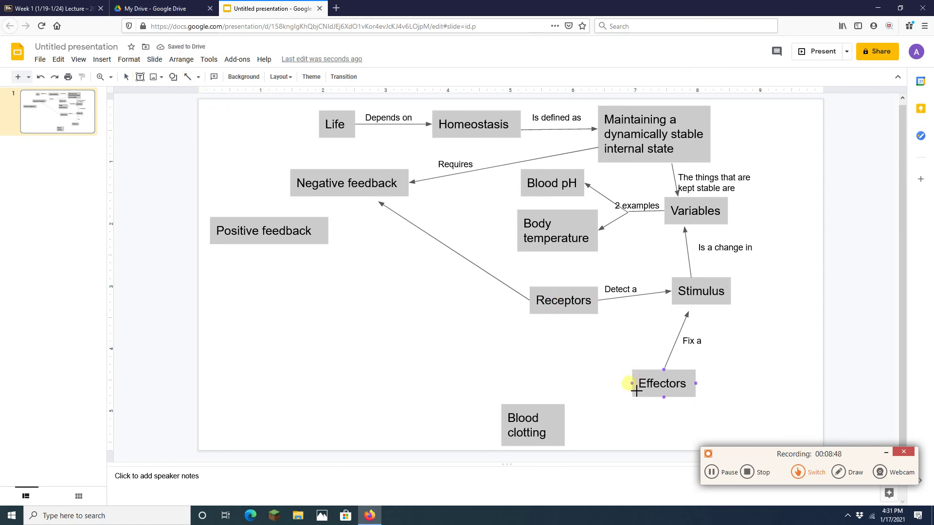
mouse_move(636, 390)
mouse_down()
mouse_move(426, 264)
mouse_move(373, 217)
mouse_move(417, 243)
mouse_move(384, 205)
mouse_up()
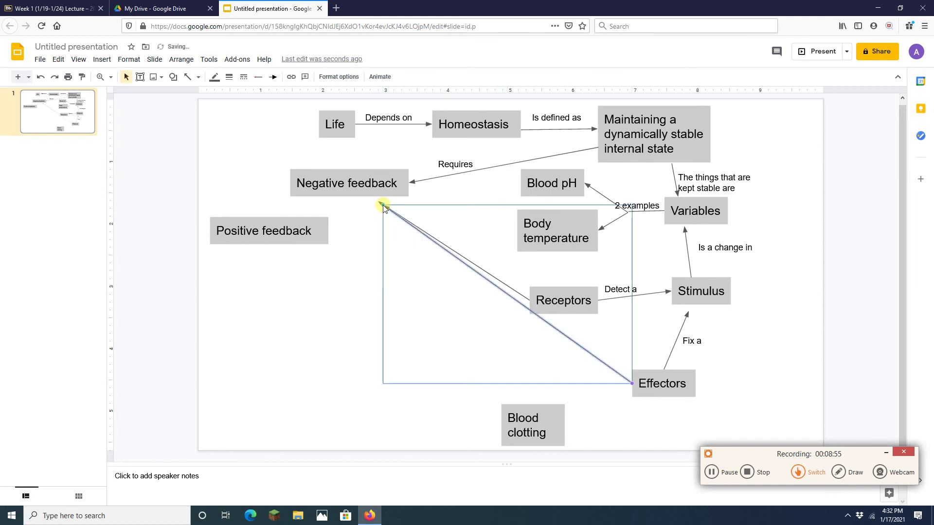
click(335, 272)
Step: Paste a label beside the new arrows, rename it 'Part of', and move Positive feedback lower
key(ctrl+v)
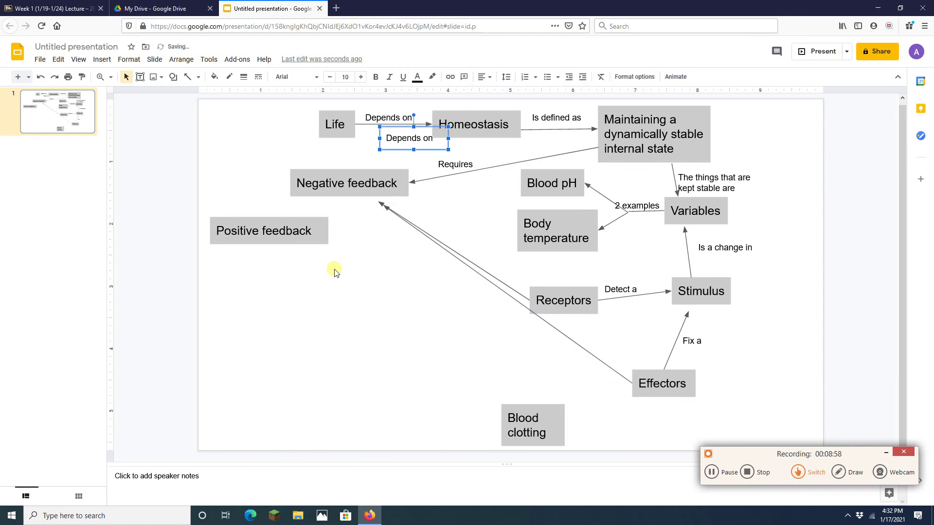
key(Down)
key(Down)
key(Down)
key(Down)
key(Down)
key(Down)
key(Down)
key(Down)
key(Down)
key(Down)
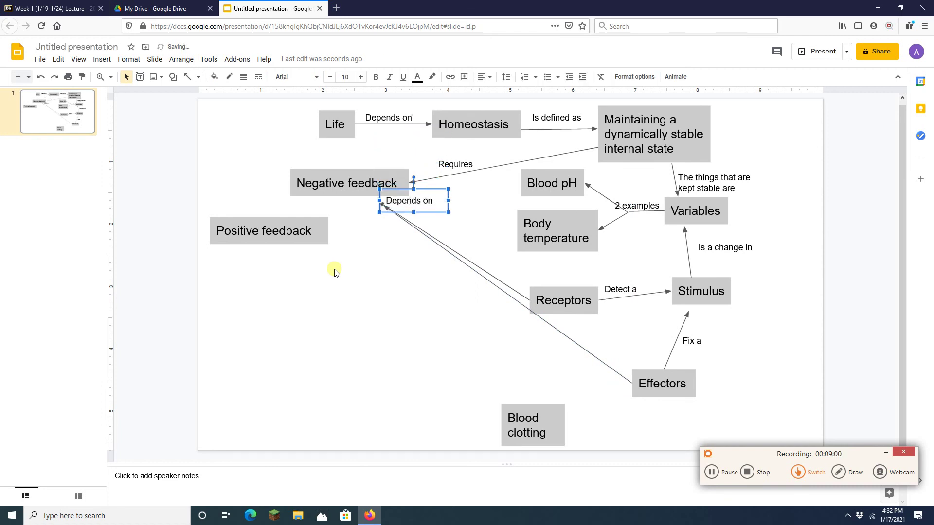
key(Down)
key(Down)
key(Down)
key(Right)
key(Right)
key(Right)
key(Right)
key(Right)
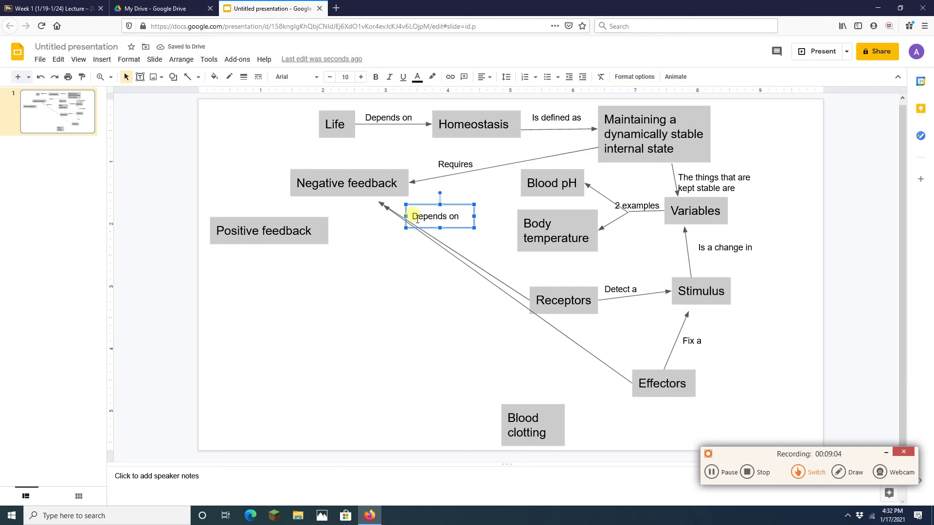
drag(417, 219, 459, 224)
text(Part of)
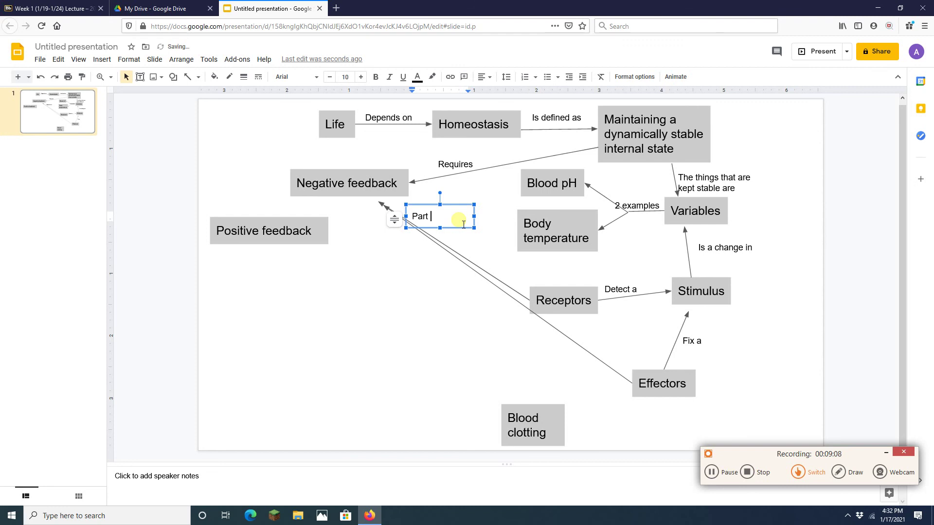
click(400, 301)
drag(333, 247, 335, 303)
click(334, 302)
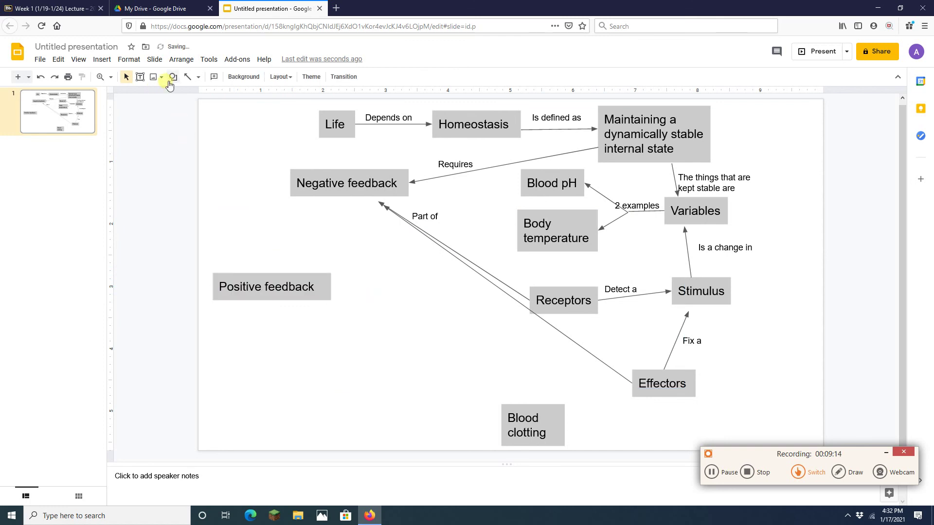
Step: Draw an arrow from Positive feedback to Negative feedback
click(189, 81)
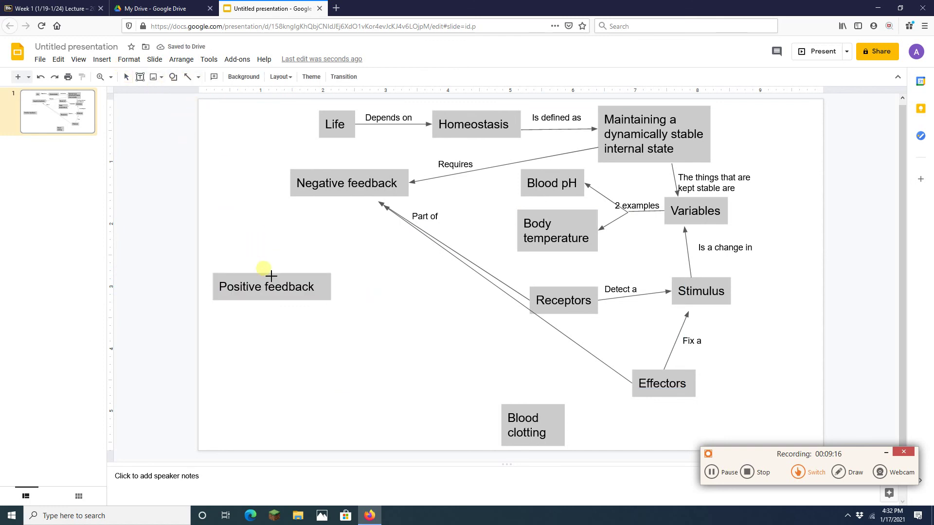
drag(271, 273, 316, 201)
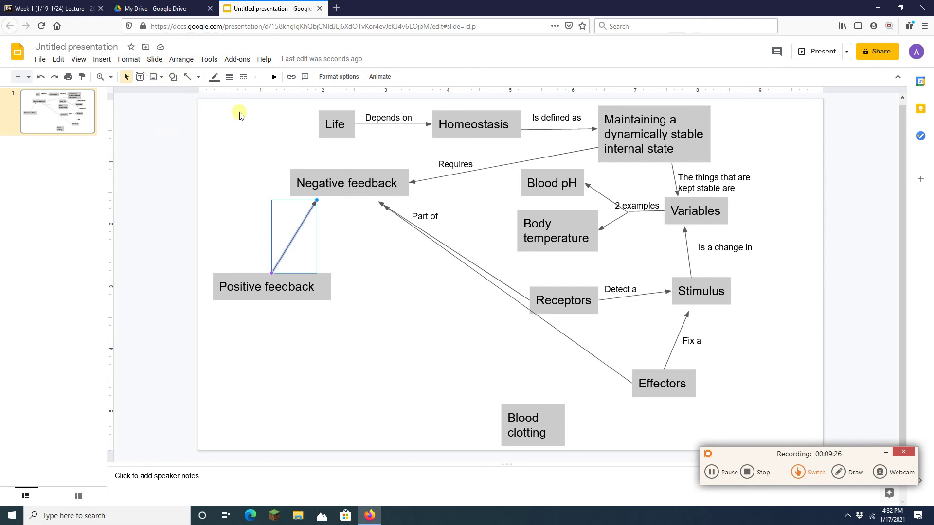
click(258, 210)
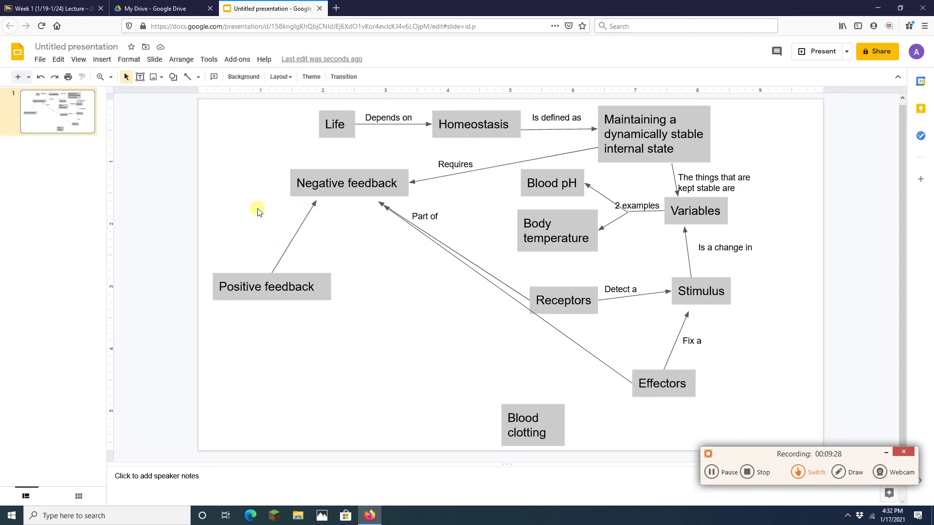
Step: Label that arrow 'Is the opposite of' and drag Blood clotting under Positive feedback
key(ctrl+v)
key(Left)
key(Left)
key(Left)
key(Left)
key(Left)
key(Left)
key(Left)
key(Left)
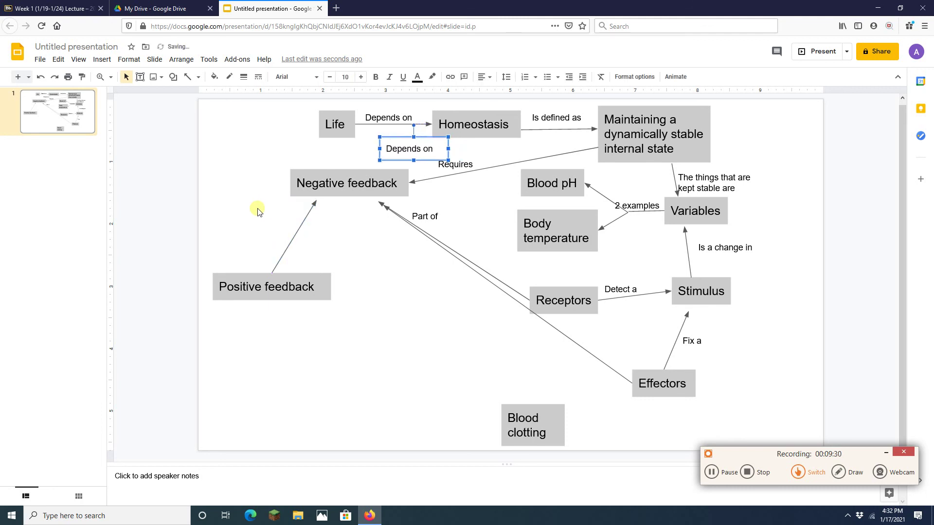
key(Down)
key(Down)
key(Down)
key(Down)
key(Down)
key(Down)
key(Down)
key(Down)
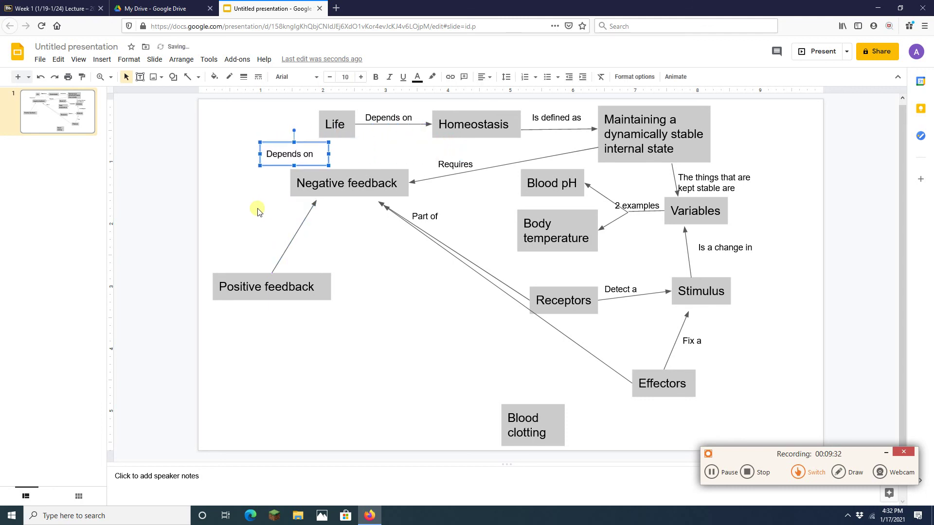
key(Left)
key(Left)
key(Left)
key(Left)
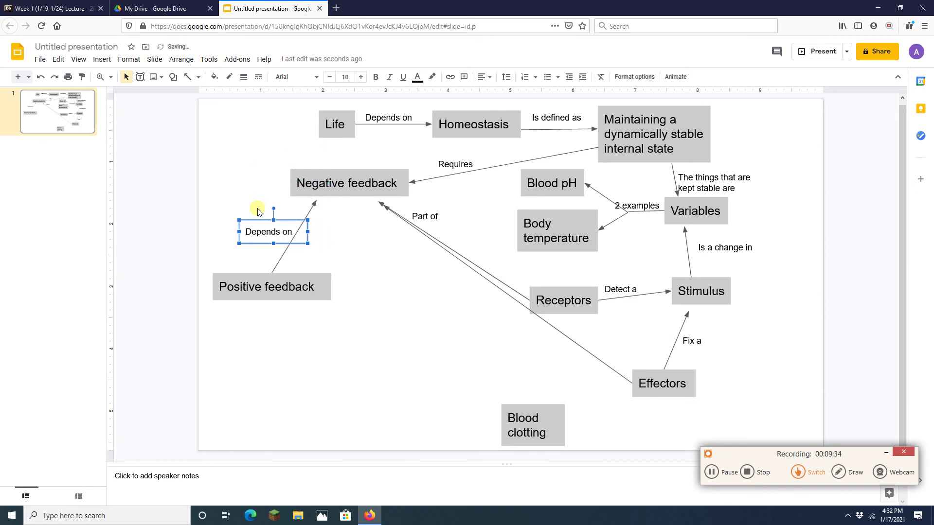
triple_click(267, 234)
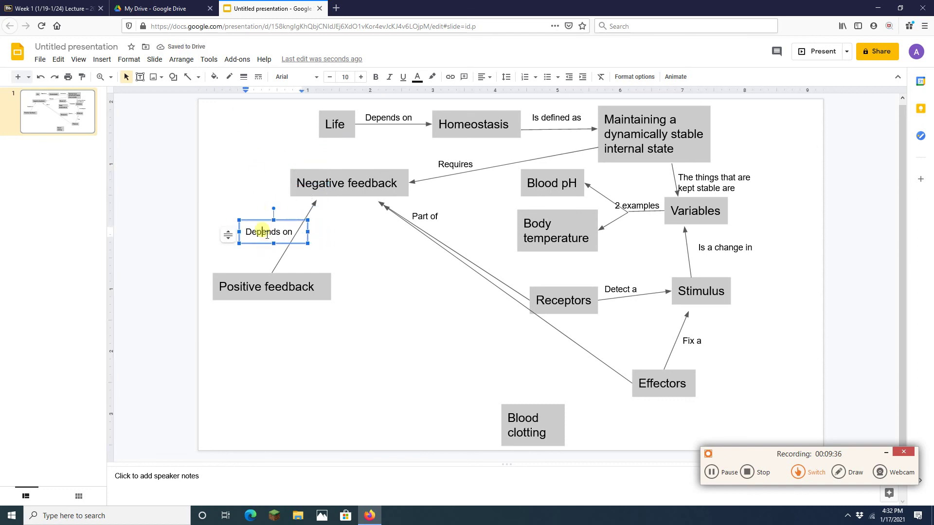
text(Is the opposite of)
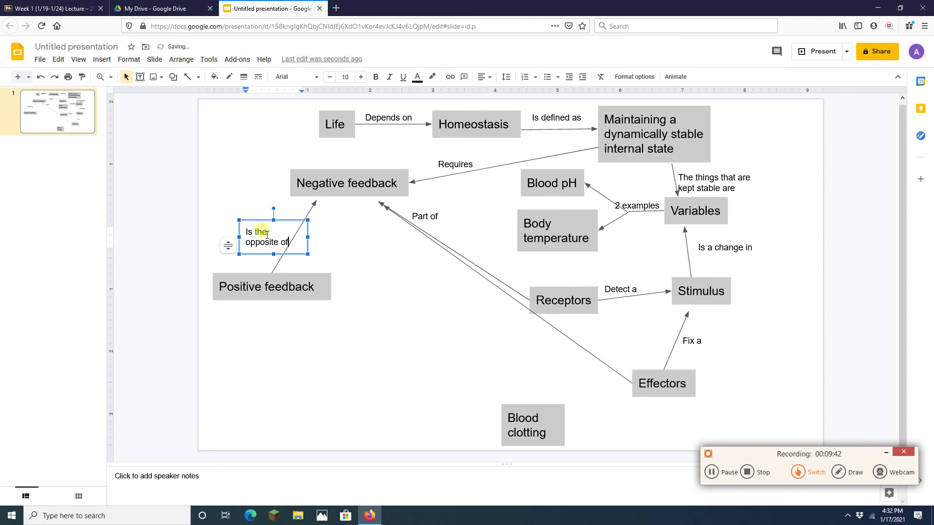
drag(570, 439, 314, 378)
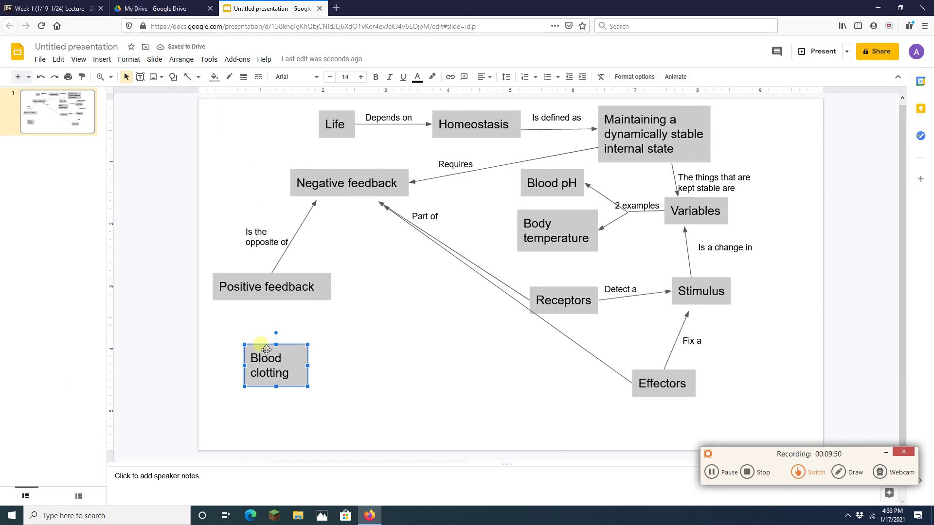
Step: Draw an arrow from Positive feedback down to Blood clotting
click(190, 86)
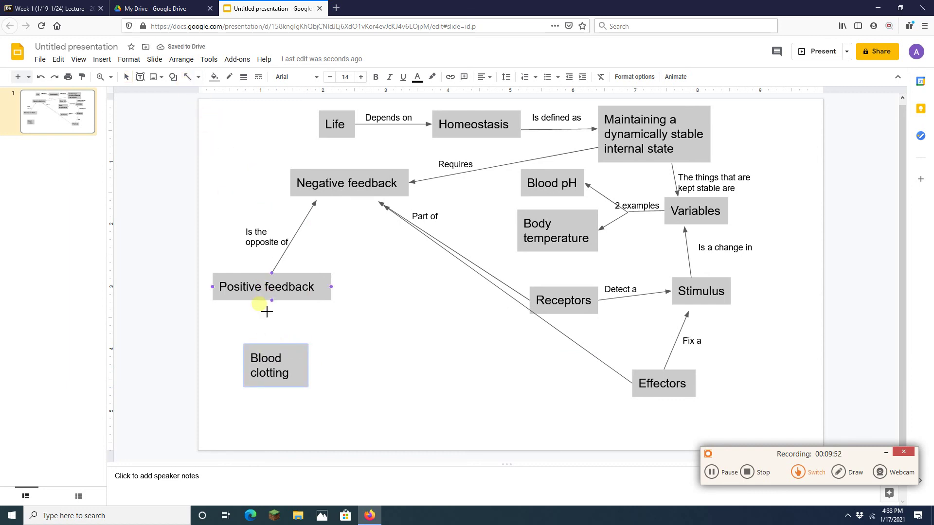
drag(269, 309, 267, 345)
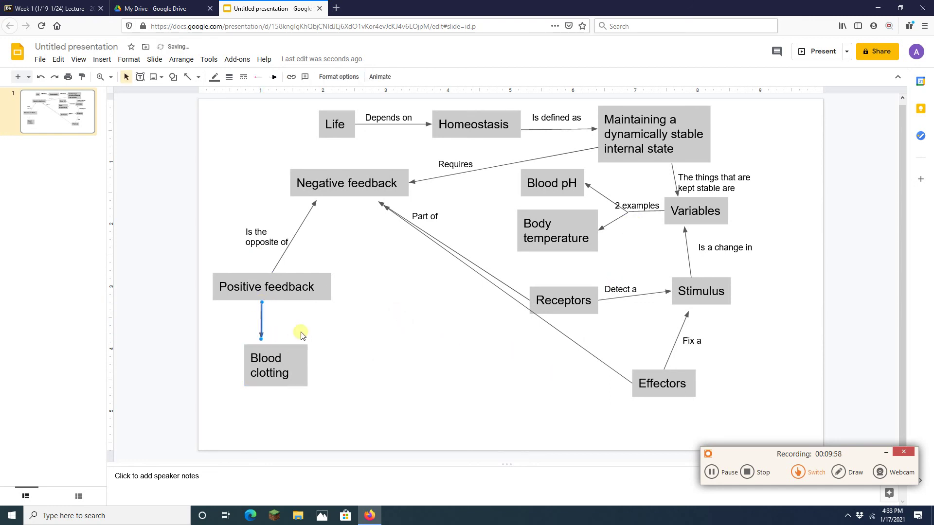
click(301, 335)
Step: Paste a label beside the Blood clotting arrow and change its text to 'Example'
key(ctrl+v)
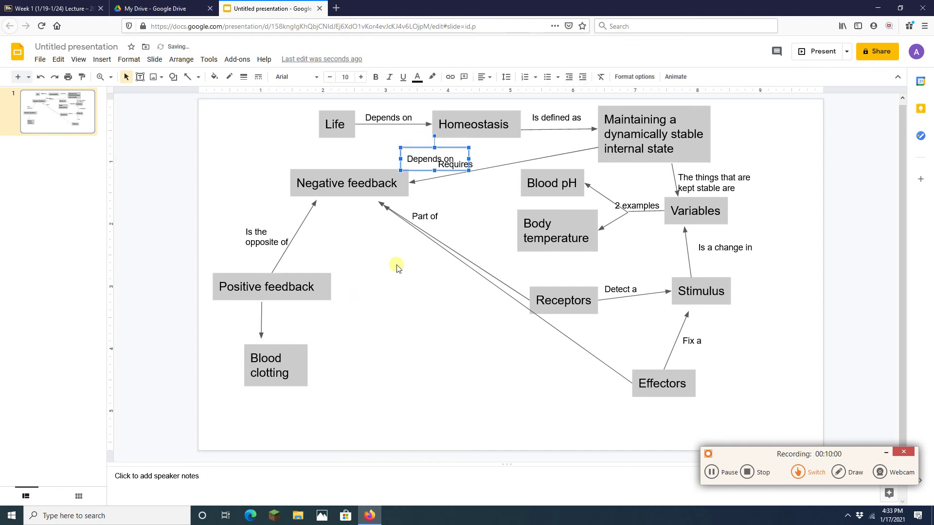
drag(407, 169, 277, 326)
click(281, 326)
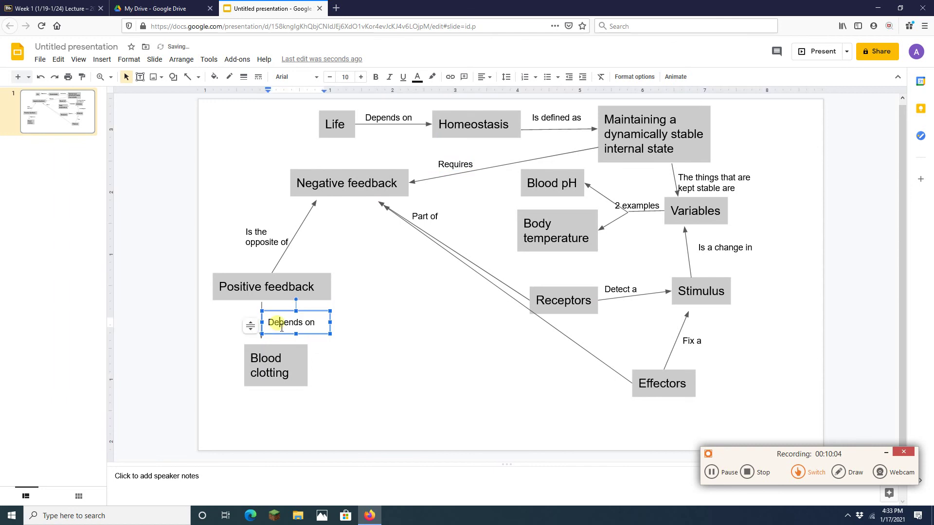
key(ctrl+a)
text(Example)
click(502, 288)
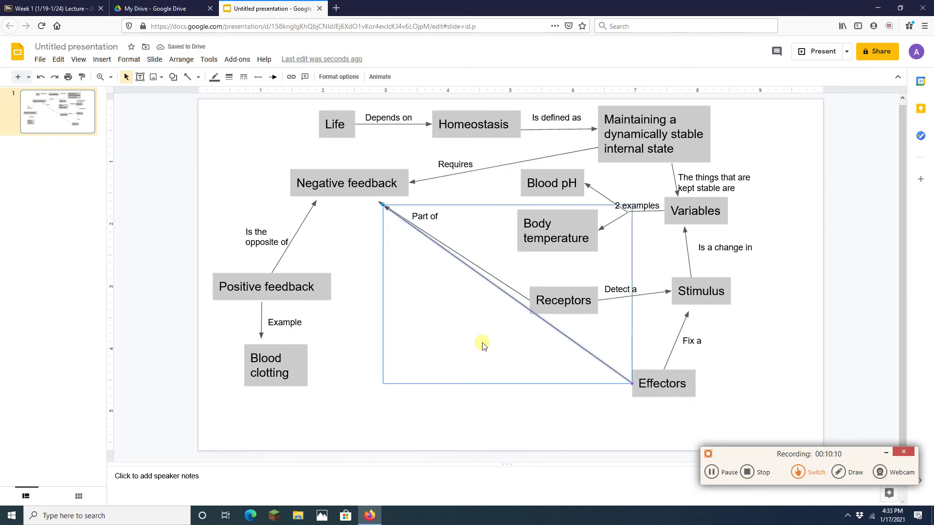
click(622, 431)
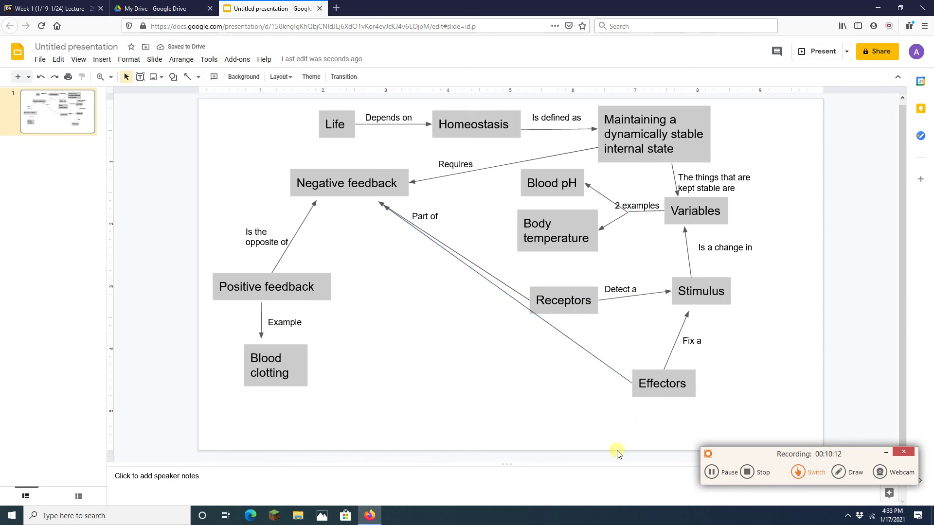